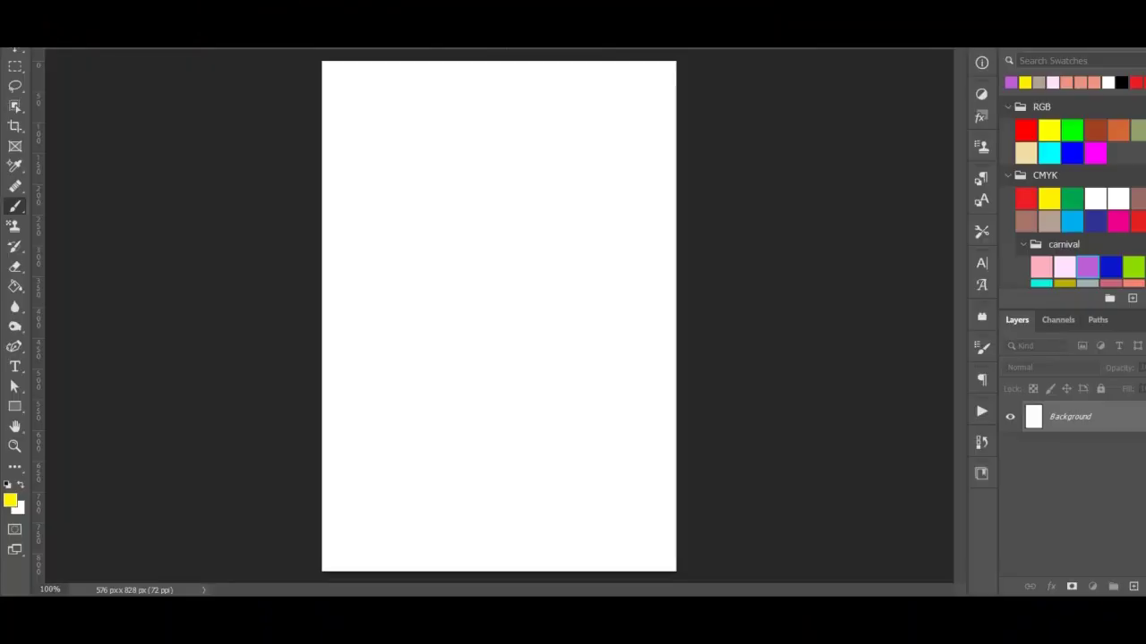
Paste the image of two horses into the blank document and scale it down to fit the canvas width.
{"action": "key", "text": "ctrl+v"}
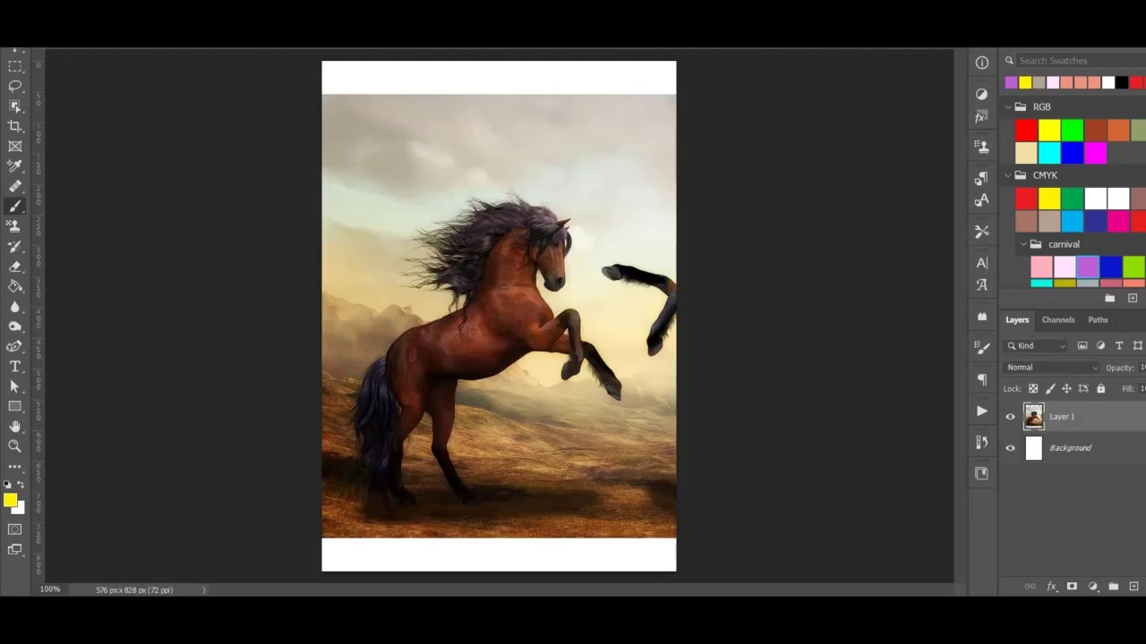
{"action": "key", "text": "ctrl+t"}
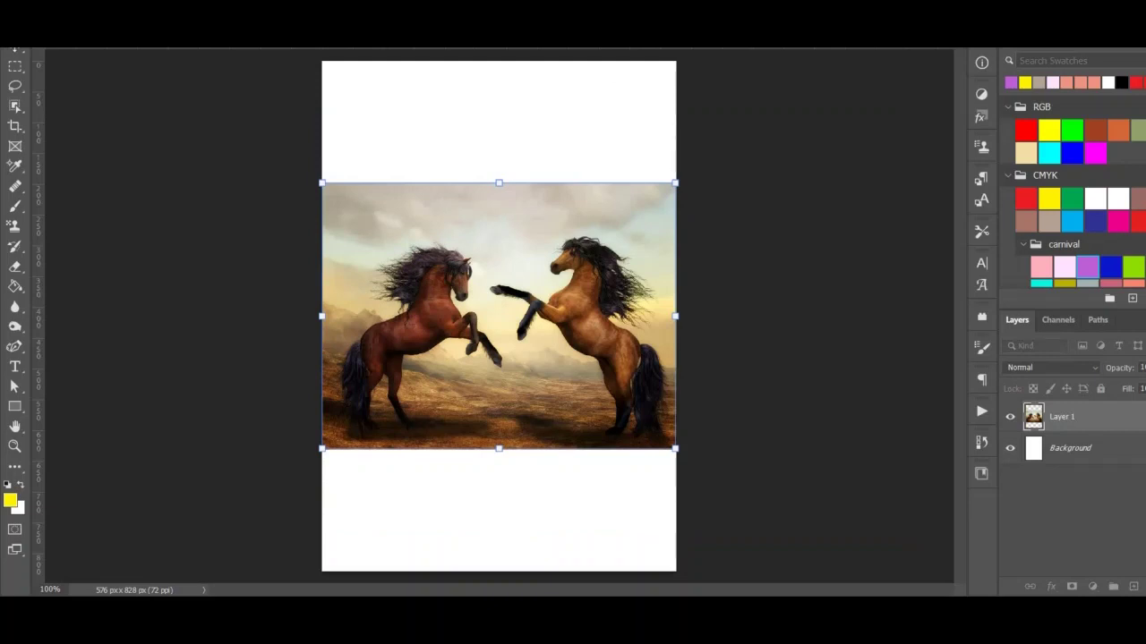
{"action": "key", "text": "Return"}
{"action": "left_click_drag", "start_coordinate": [591, 283], "coordinate": [591, 283]}
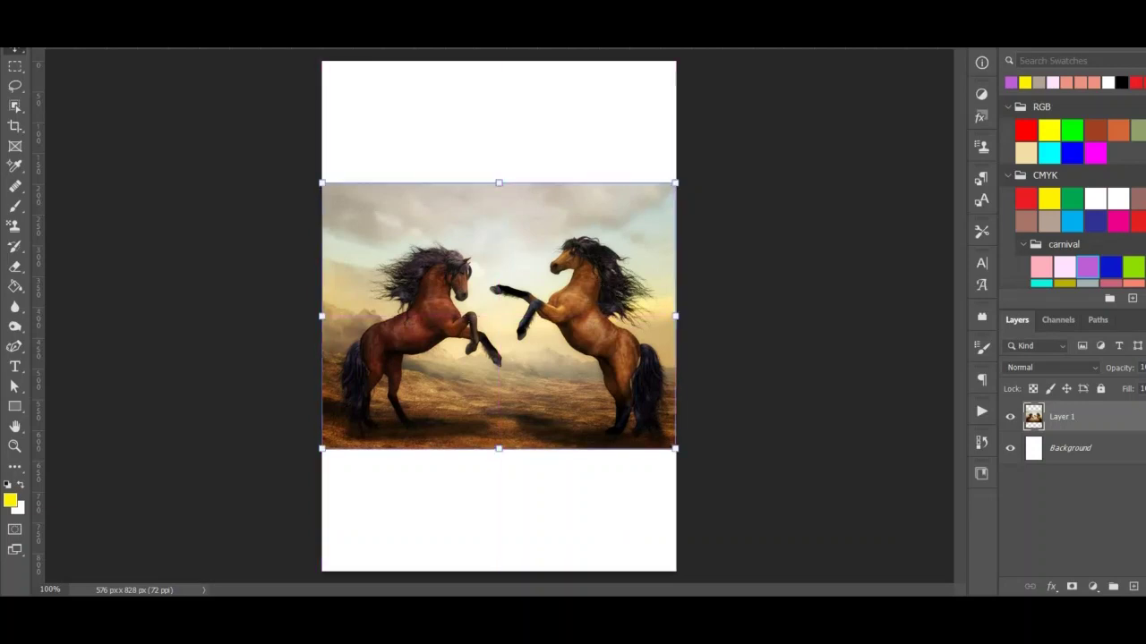
Try different blend modes on the horse layer and settle on Hard Light.
{"action": "left_click", "coordinate": [1050, 367]}
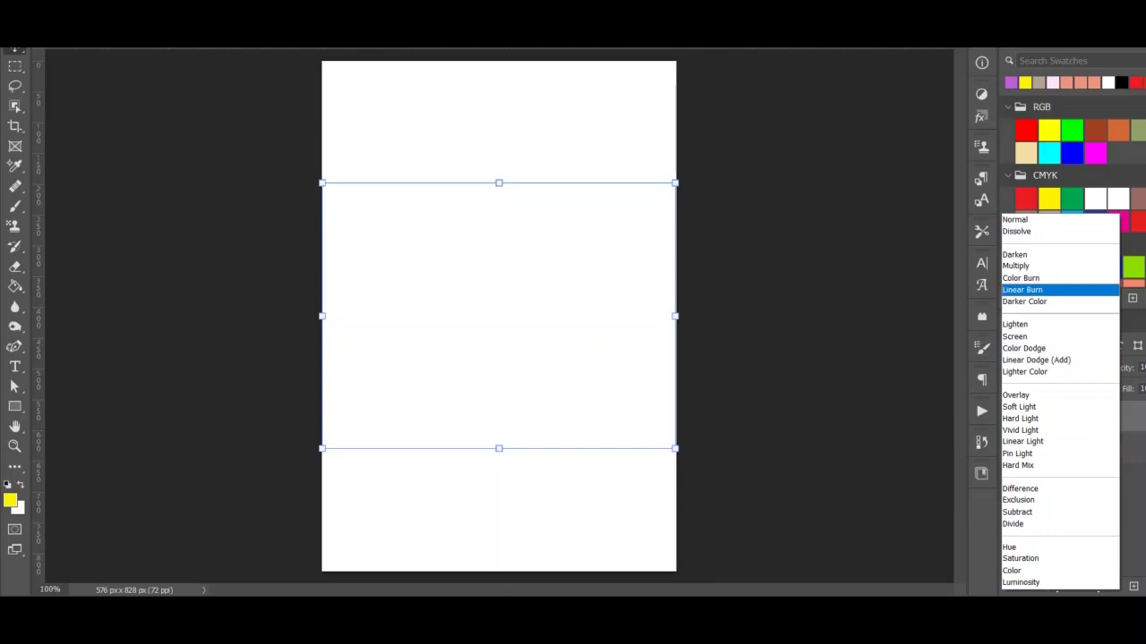
{"action": "left_click", "coordinate": [1021, 419]}
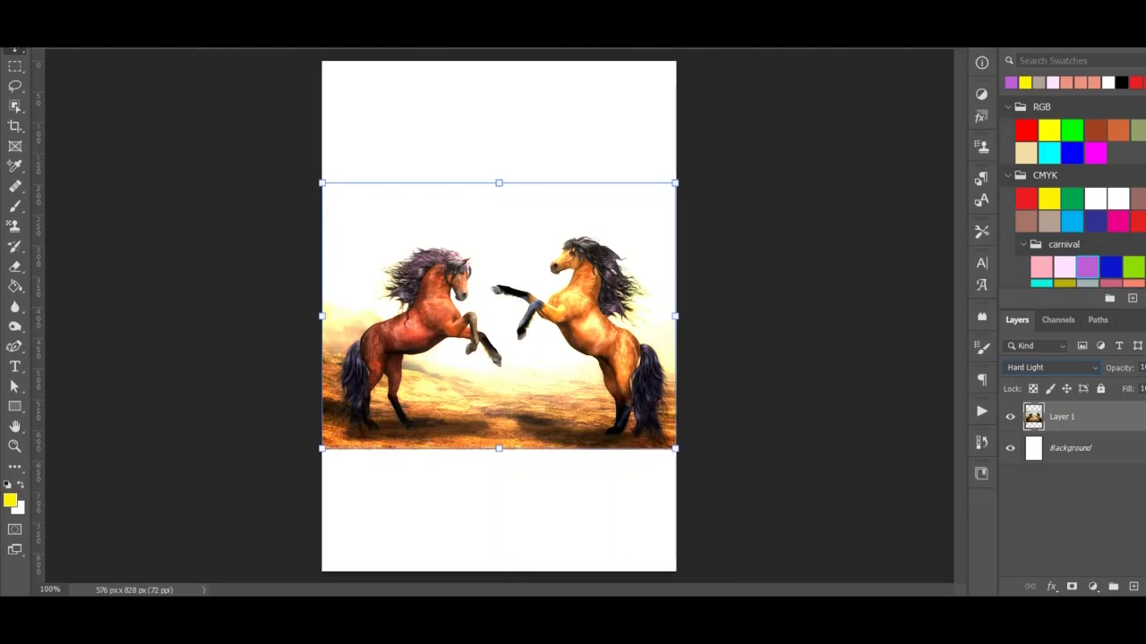
{"action": "left_click", "coordinate": [1052, 368]}
{"action": "left_click", "coordinate": [1022, 219]}
{"action": "left_click", "coordinate": [787, 188]}
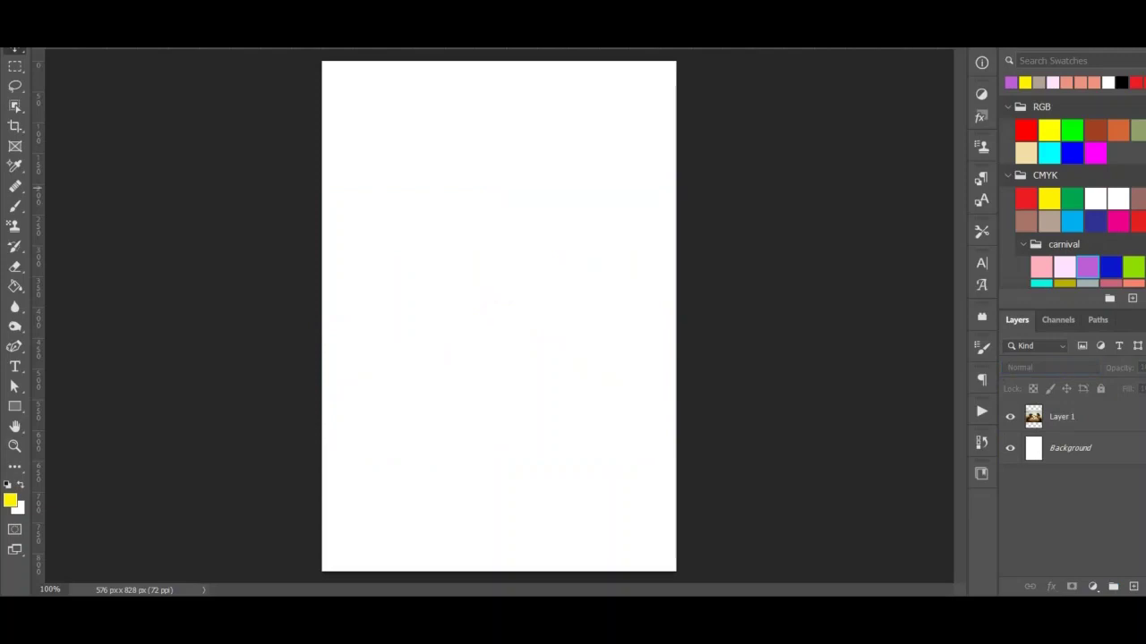
{"action": "left_click", "coordinate": [1062, 417]}
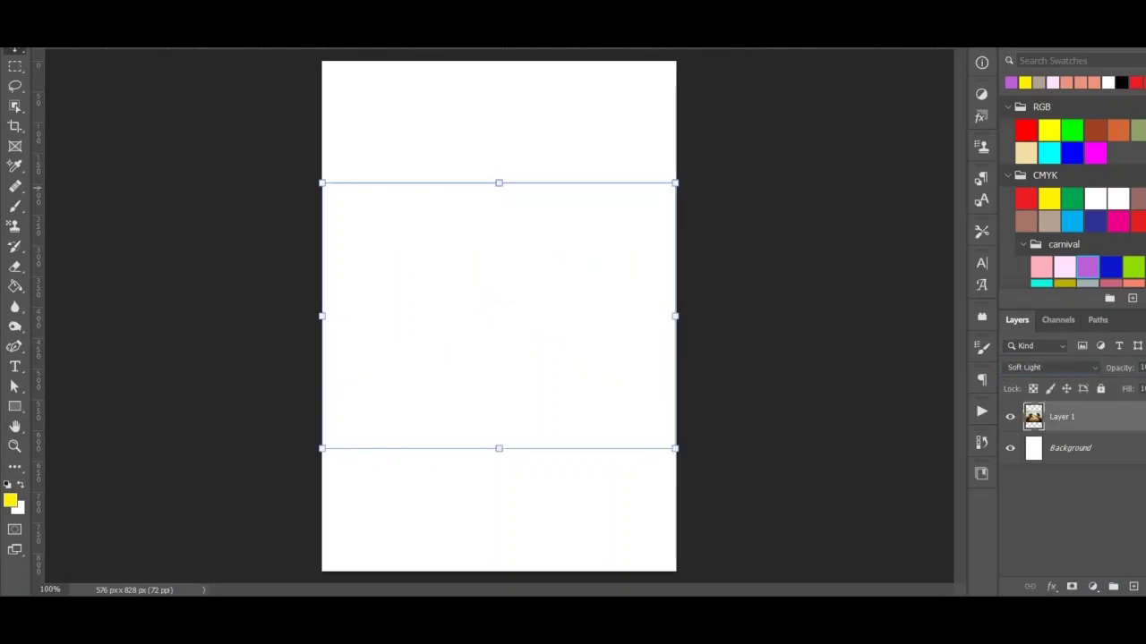
{"action": "key", "text": "shift+plus"}
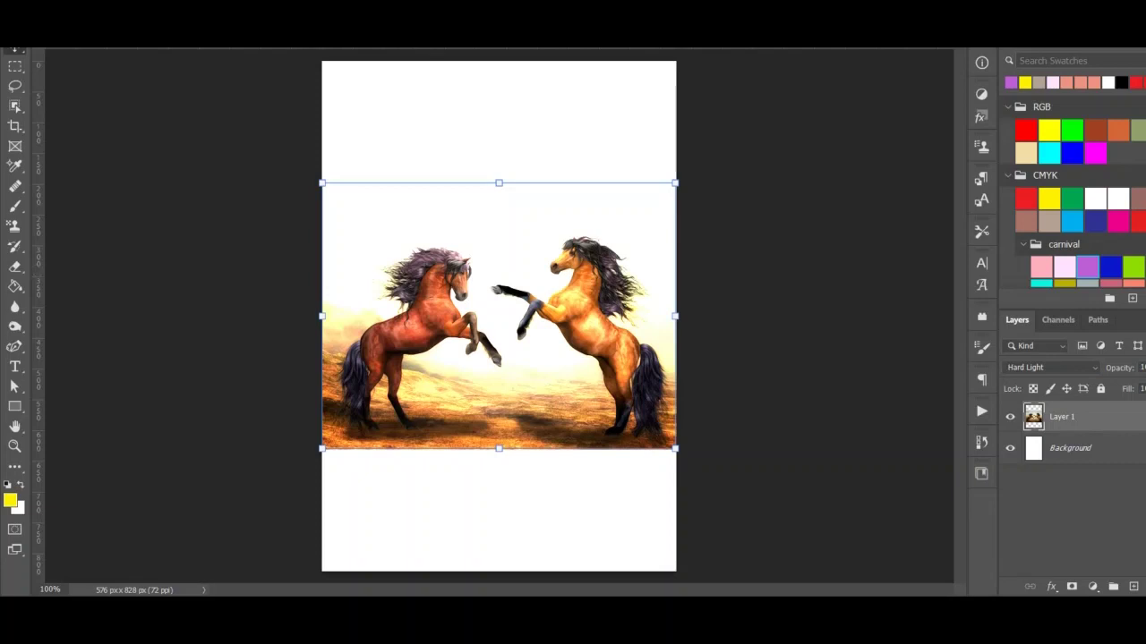
Add an empty layer between the Background and the horse layer, and activate the Brush tool.
{"action": "left_click", "coordinate": [1071, 449]}
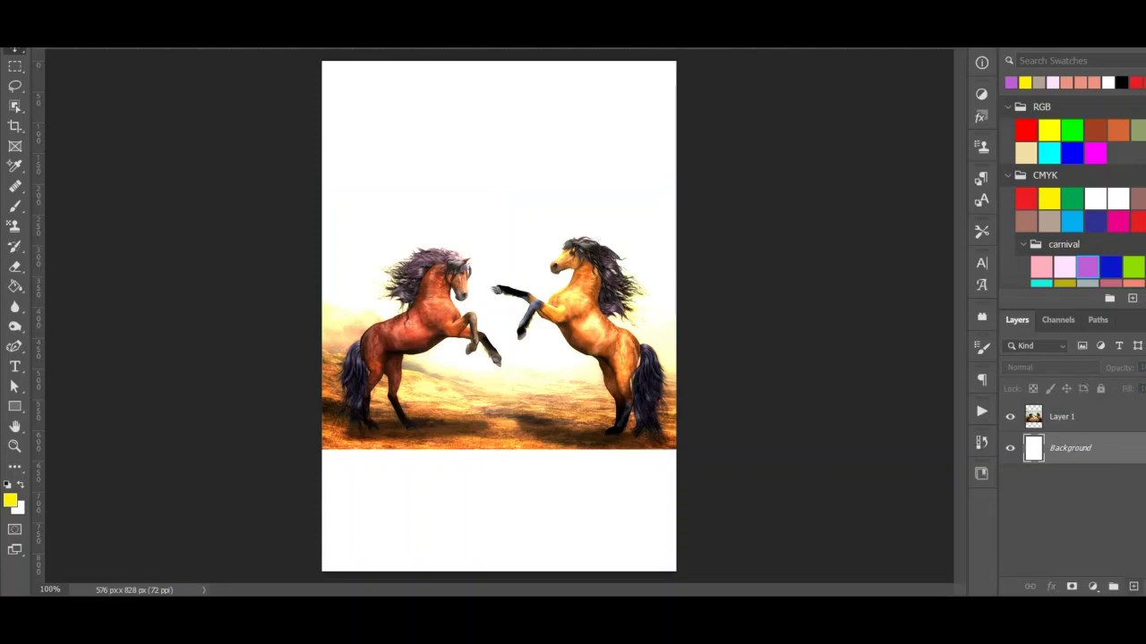
{"action": "left_click", "coordinate": [1133, 587]}
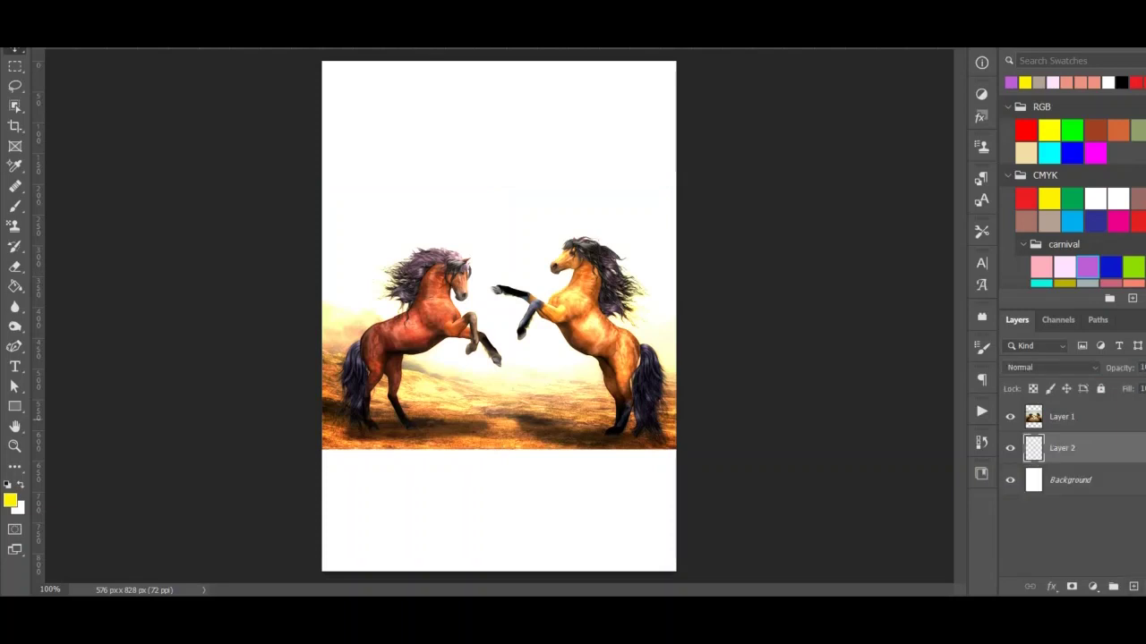
{"action": "key", "text": "b"}
{"action": "right_click", "coordinate": [15, 206]}
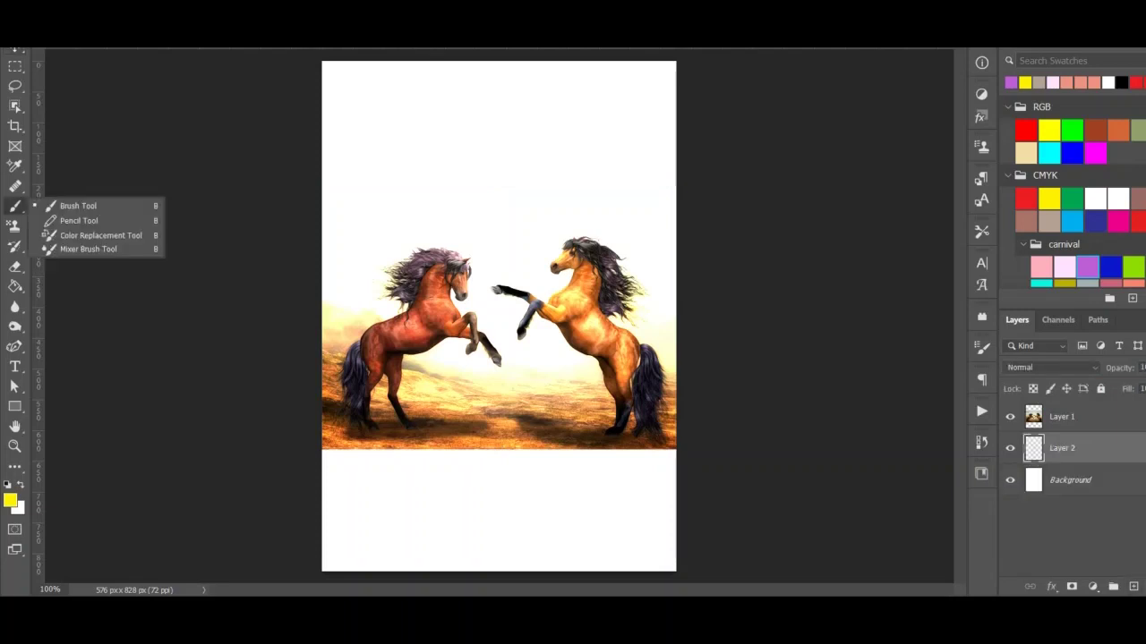
{"action": "left_click", "coordinate": [64, 13]}
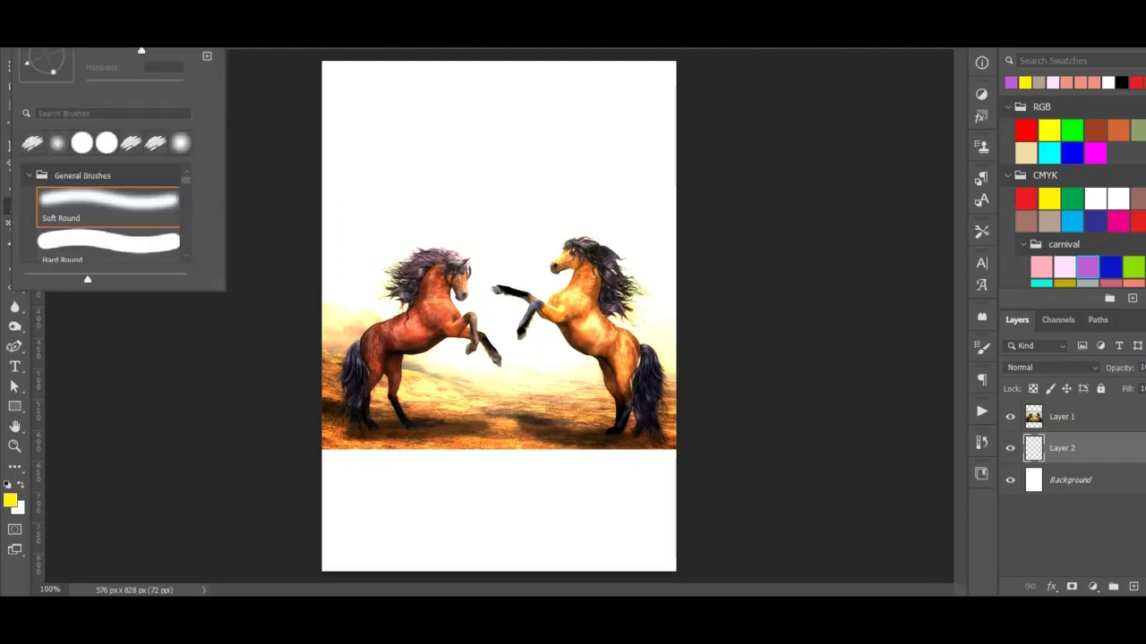
{"action": "key", "text": "Escape"}
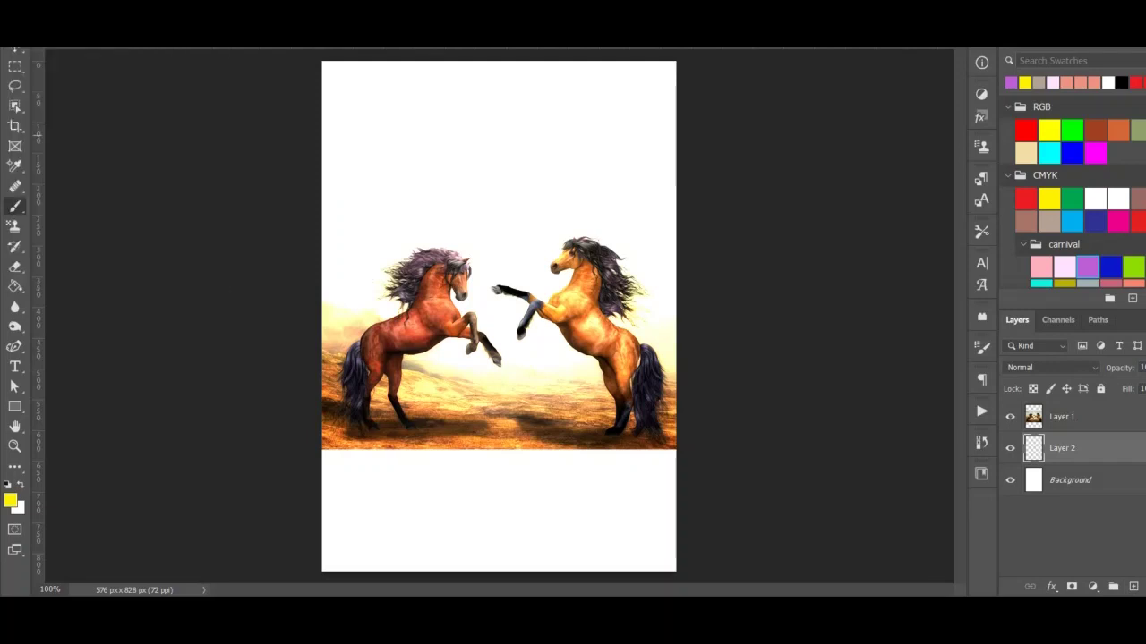
Choose a cloud-like 675 px splatter brush tip with 25% spacing.
{"action": "left_click", "coordinate": [982, 348]}
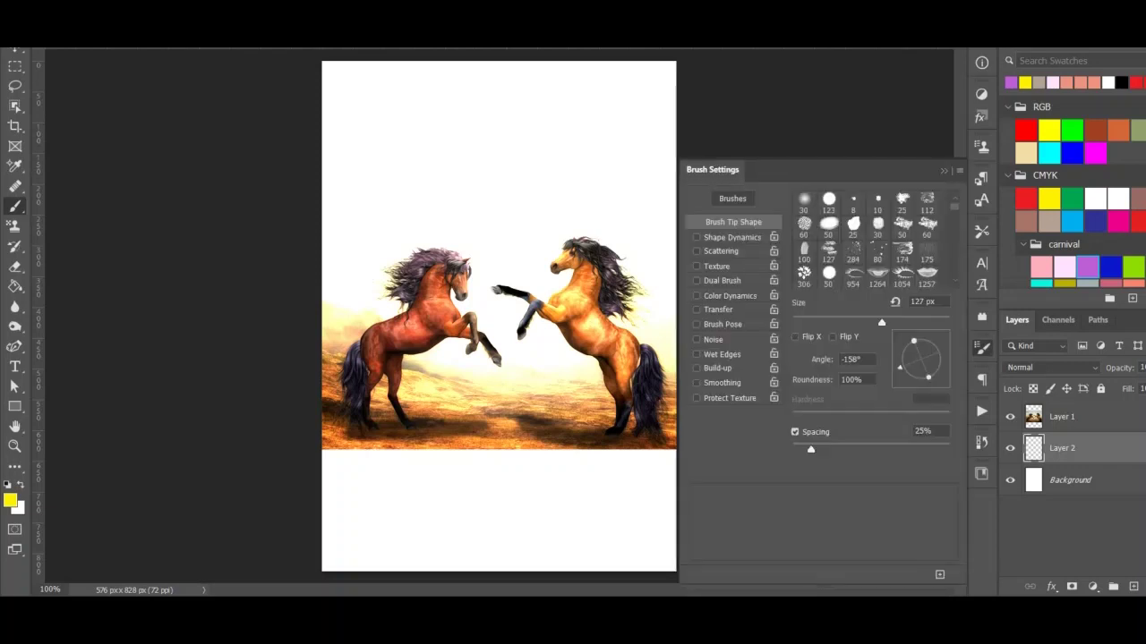
{"action": "scroll", "coordinate": [865, 240], "scroll_direction": "down", "scroll_amount": 10}
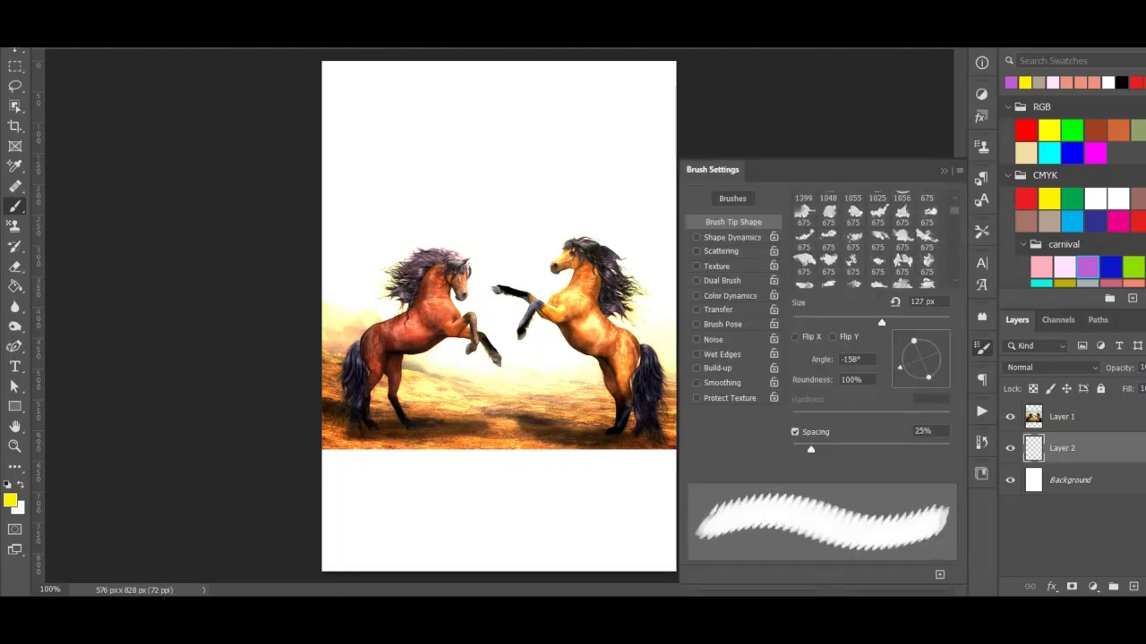
{"action": "scroll", "coordinate": [864, 240], "scroll_direction": "down", "scroll_amount": 1}
{"action": "left_click", "coordinate": [903, 214]}
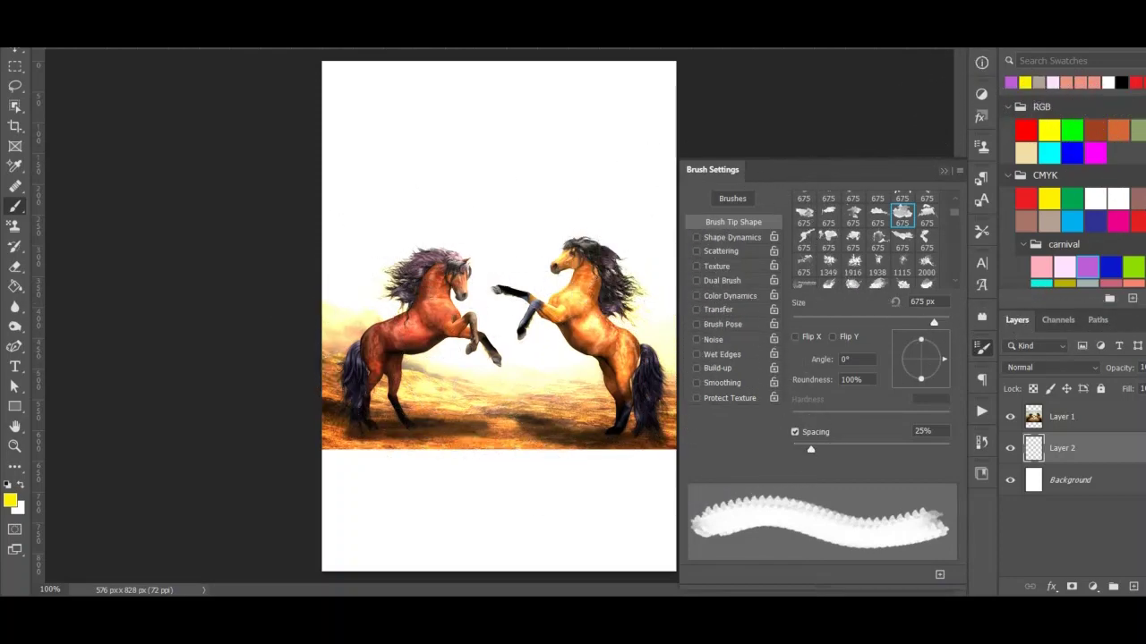
{"action": "left_click", "coordinate": [943, 171]}
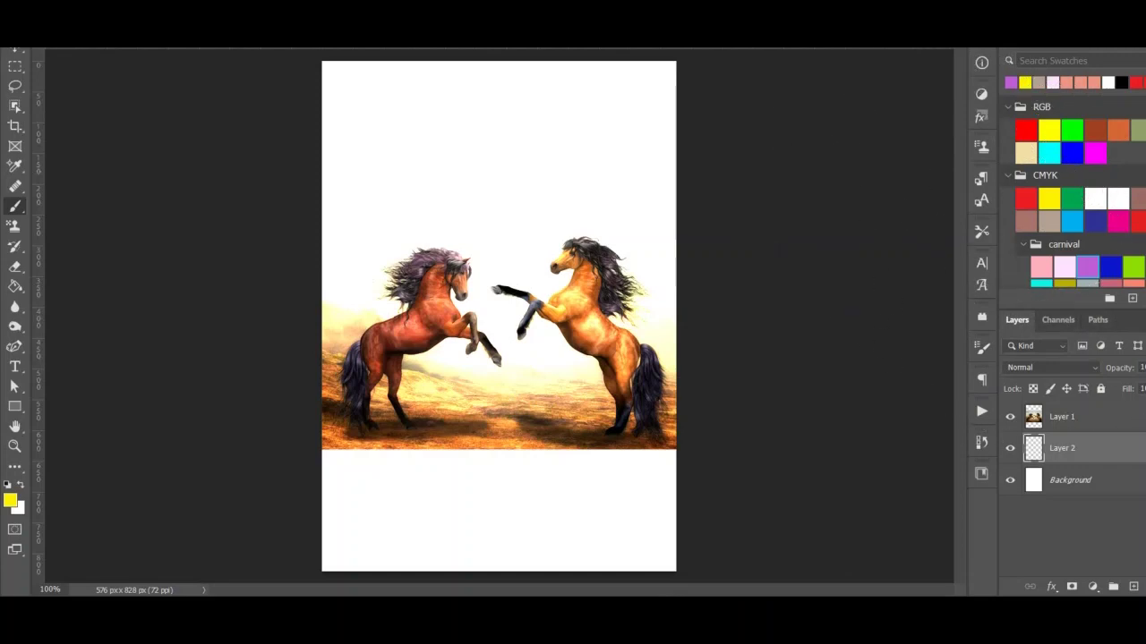
Pick the blue-grey carnival swatch and stamp the splatter brush repeatedly behind the horses on the empty layer.
{"action": "scroll", "coordinate": [1073, 192], "scroll_direction": "down", "scroll_amount": 3}
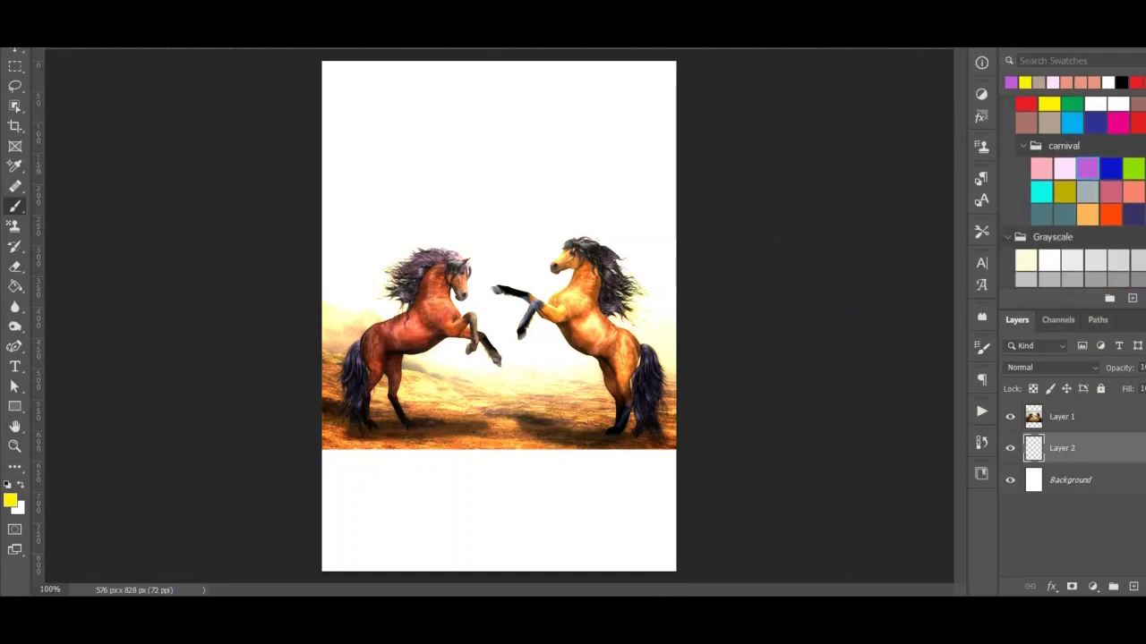
{"action": "left_click", "coordinate": [1087, 192]}
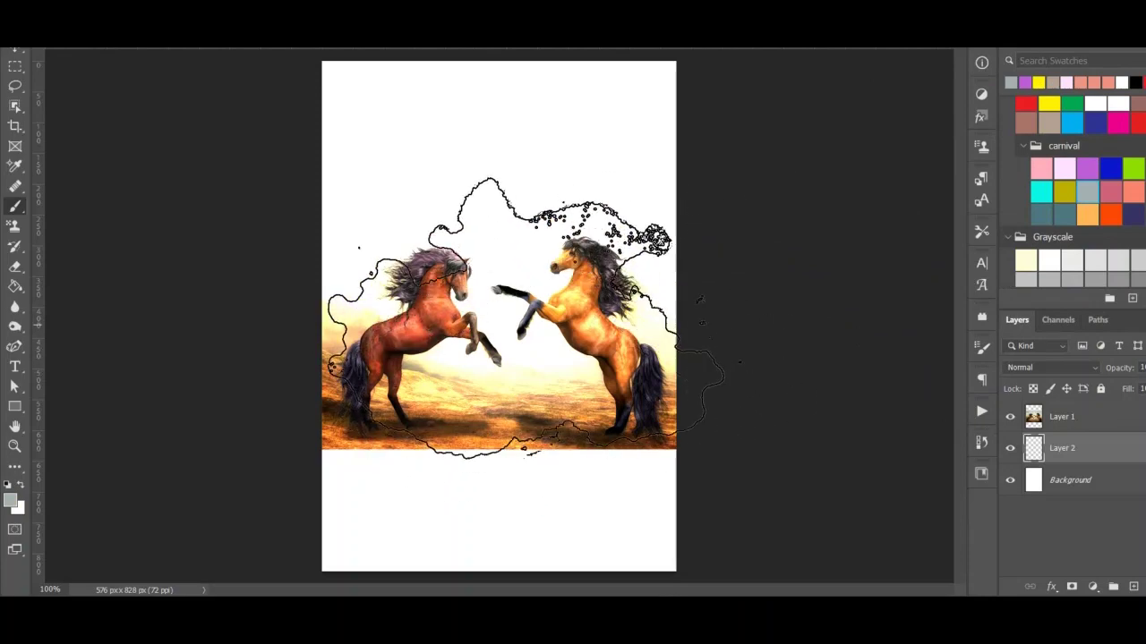
{"action": "left_click", "coordinate": [516, 325]}
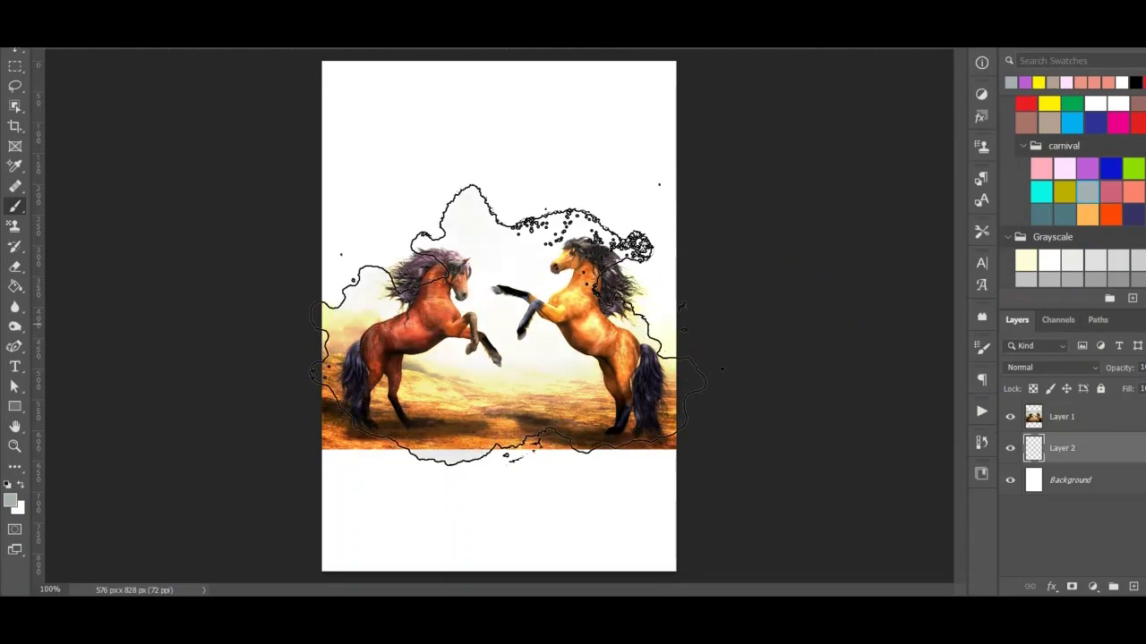
{"action": "left_click", "coordinate": [507, 324]}
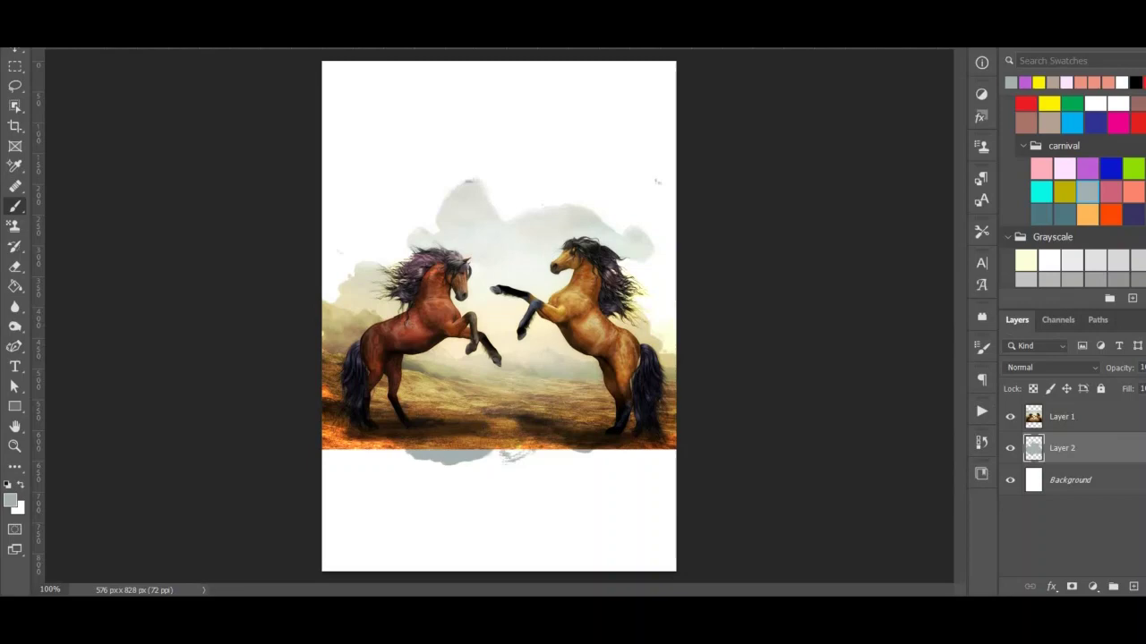
Clip the horse layer to the painted splatter layer beneath it with a clipping mask.
{"action": "left_click", "coordinate": [1064, 417]}
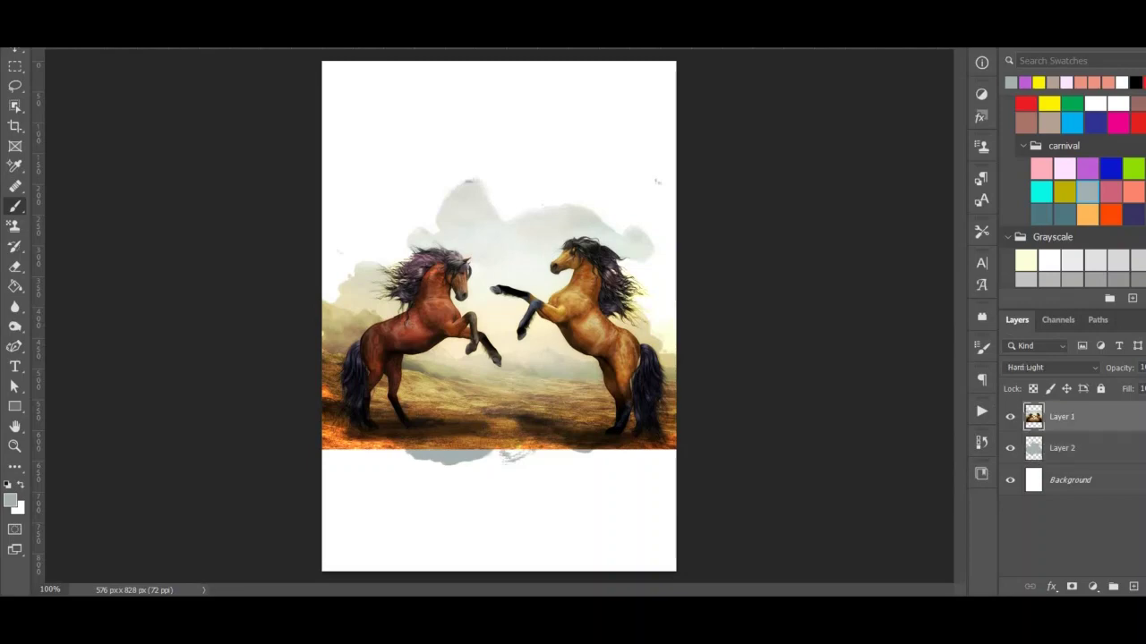
{"action": "right_click", "coordinate": [1065, 417]}
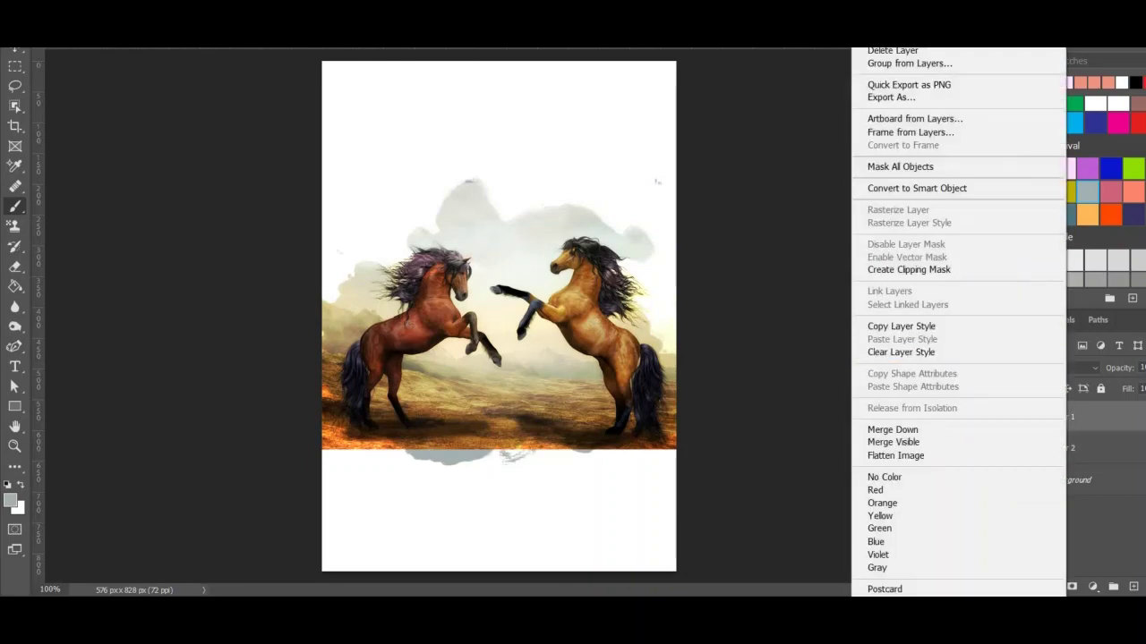
{"action": "left_click", "coordinate": [909, 269]}
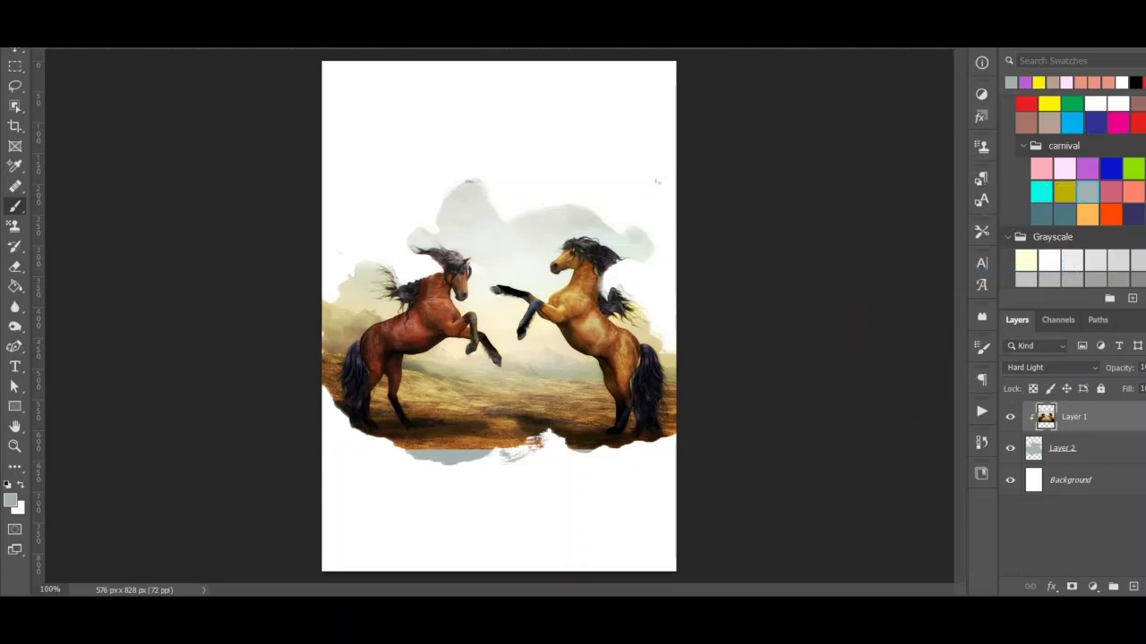
Enlarge the clipped horse image and distort its lower and upper edges outward so it covers the whole splatter shape.
{"action": "key", "text": "ctrl+t"}
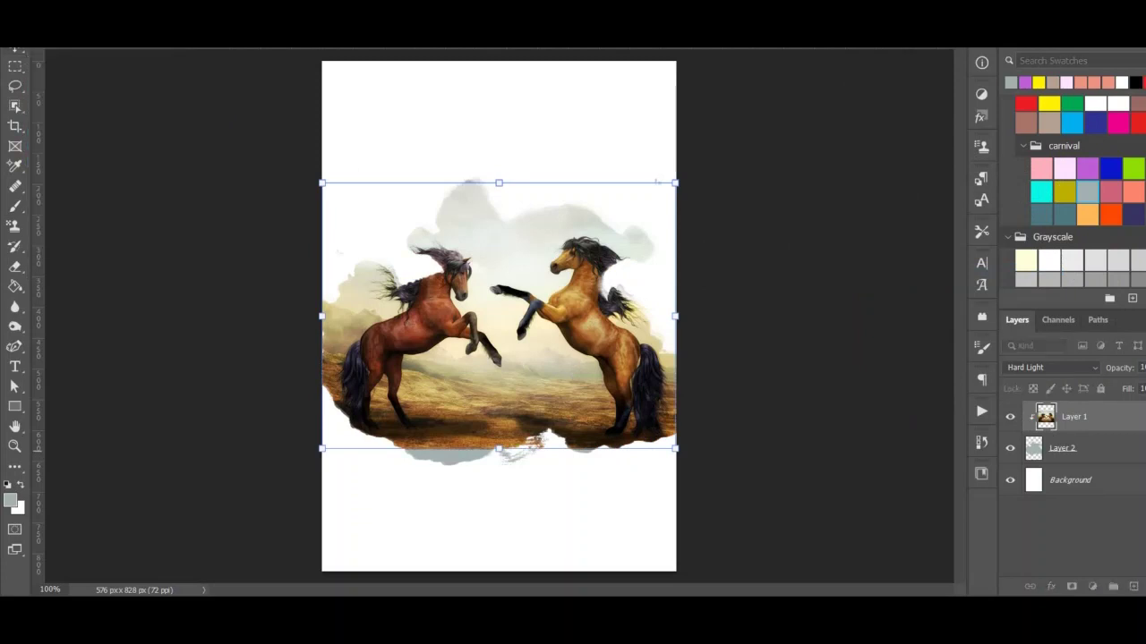
{"action": "left_click_drag", "start_coordinate": [499, 447], "coordinate": [499, 453]}
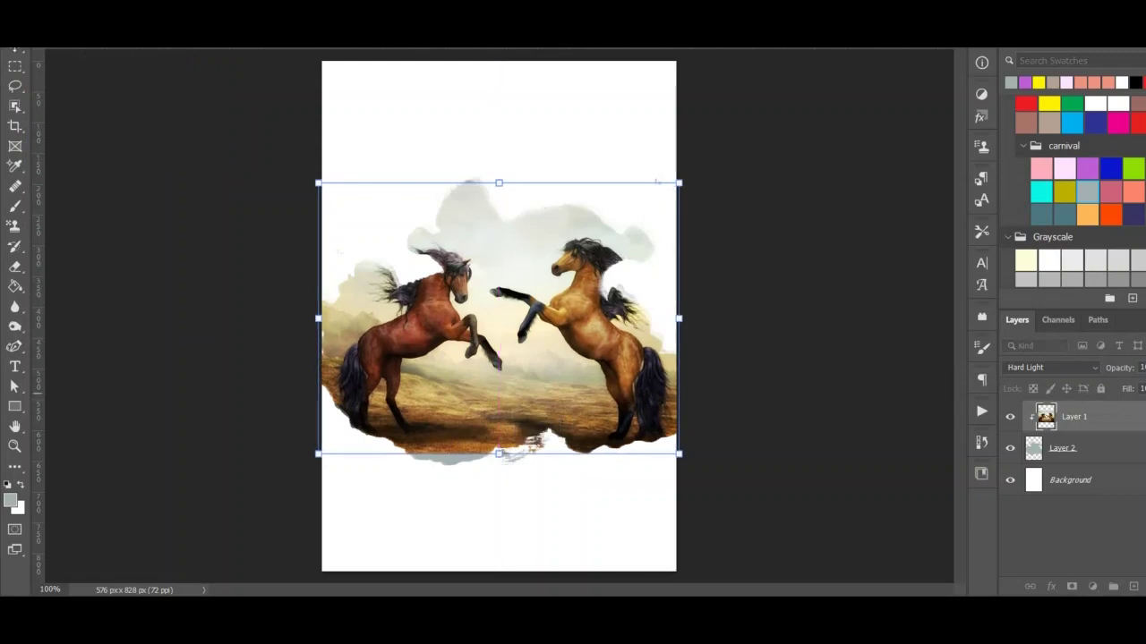
{"action": "right_click", "coordinate": [505, 64]}
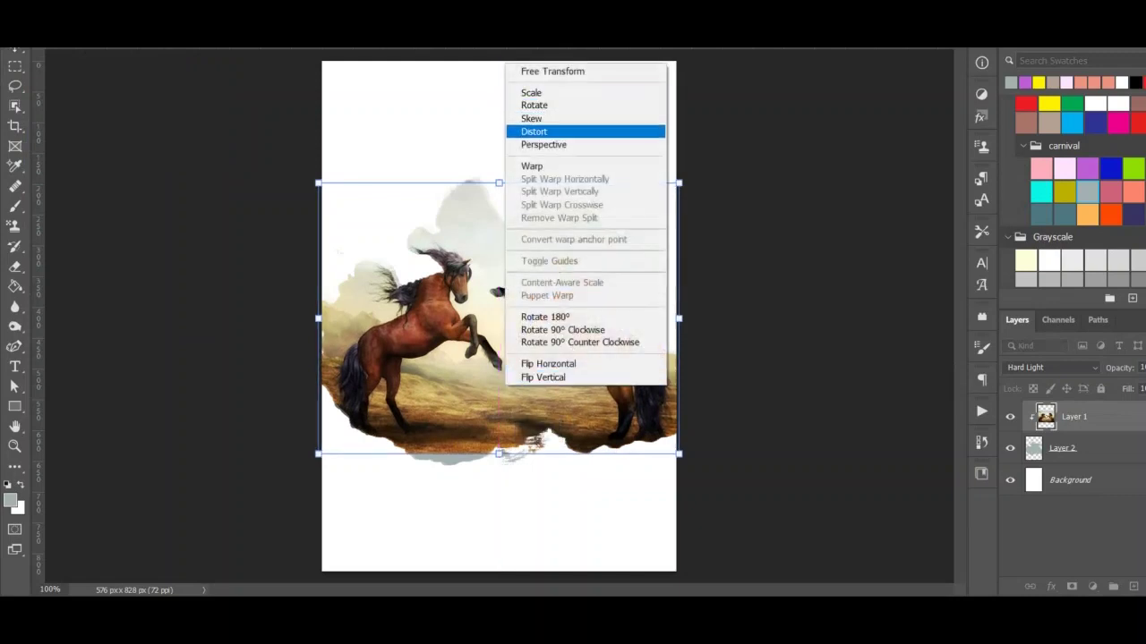
{"action": "left_click", "coordinate": [537, 132]}
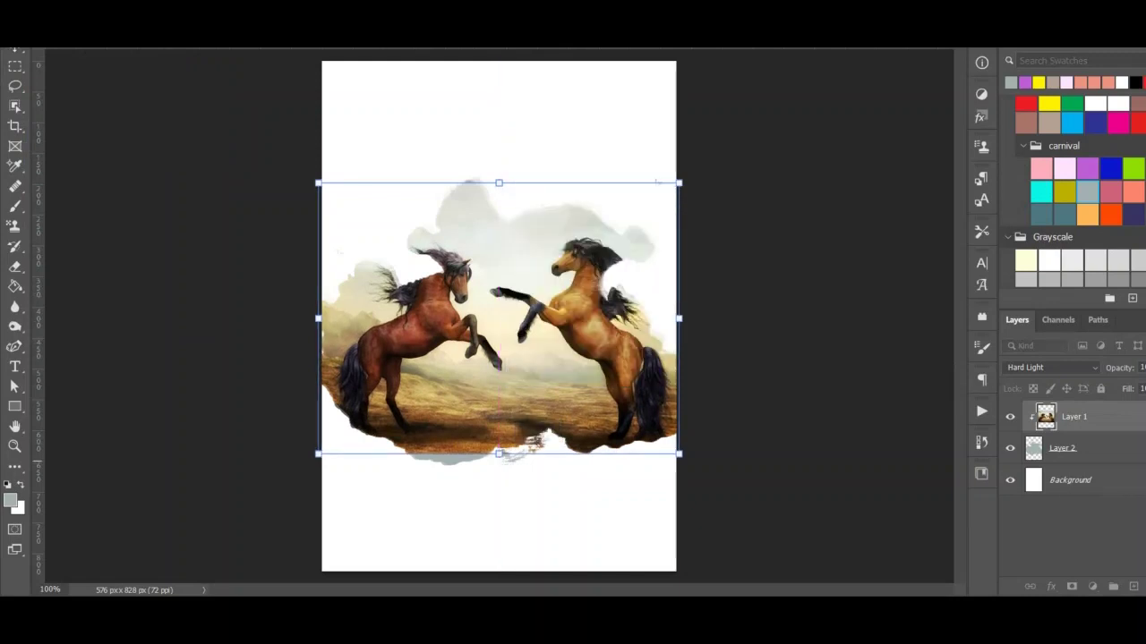
{"action": "left_click_drag", "start_coordinate": [498, 454], "coordinate": [495, 471]}
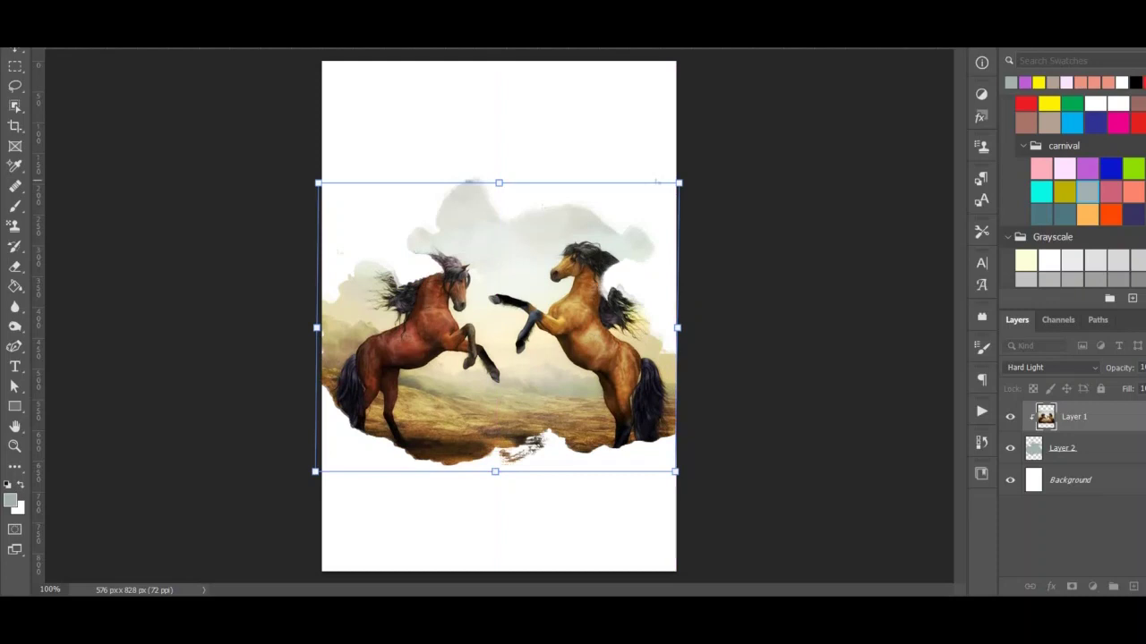
{"action": "left_click_drag", "start_coordinate": [499, 182], "coordinate": [499, 175]}
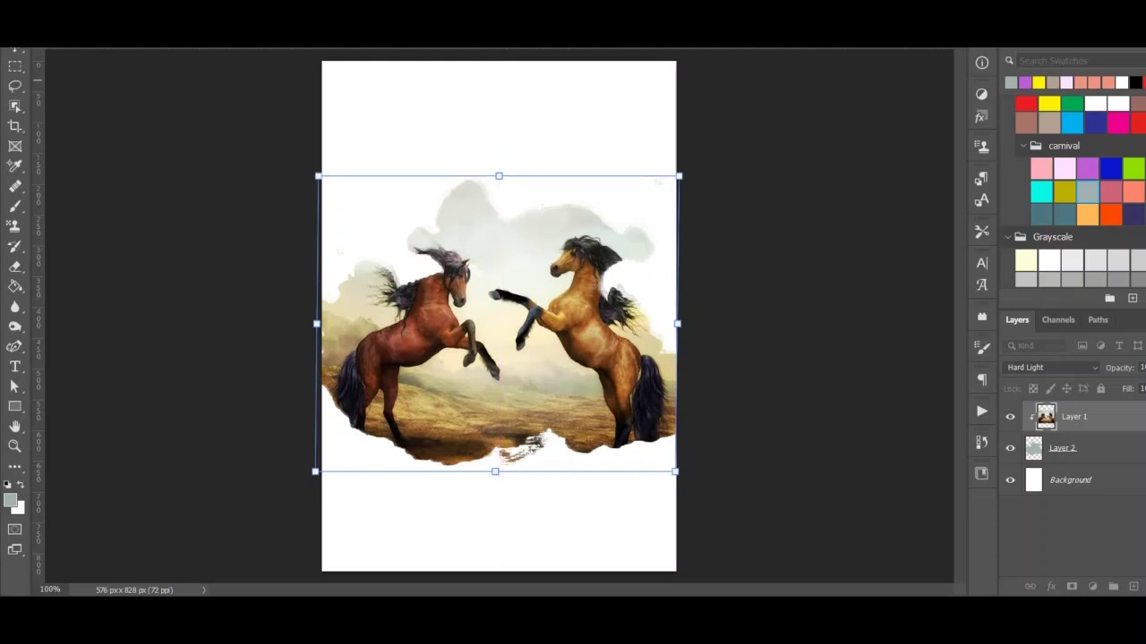
{"action": "key", "text": "Return"}
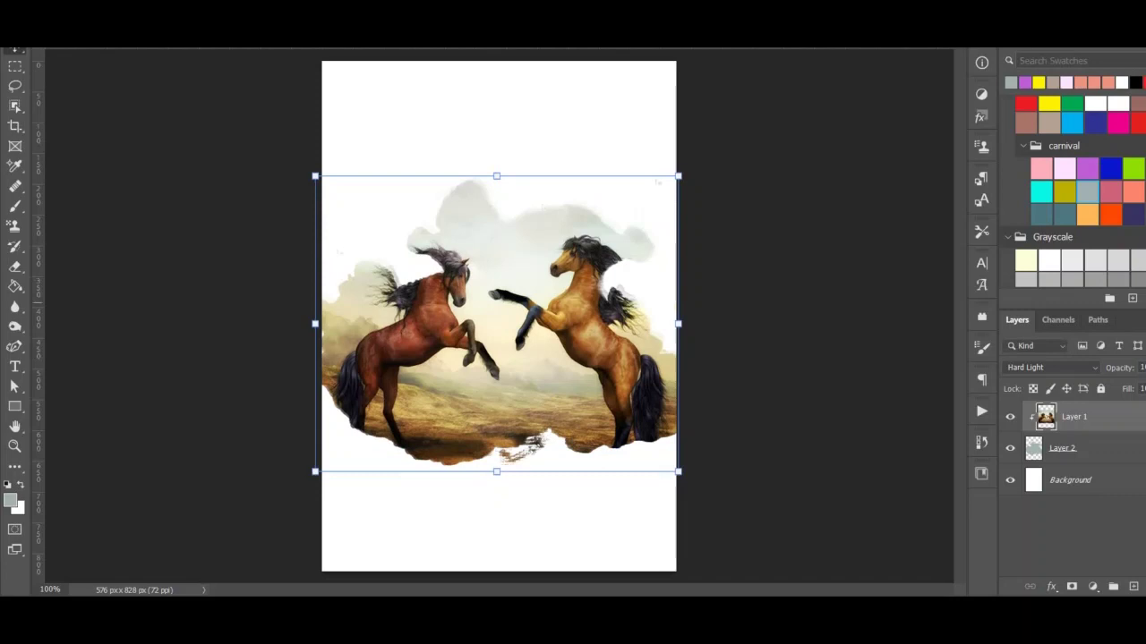
{"action": "key", "text": "Return"}
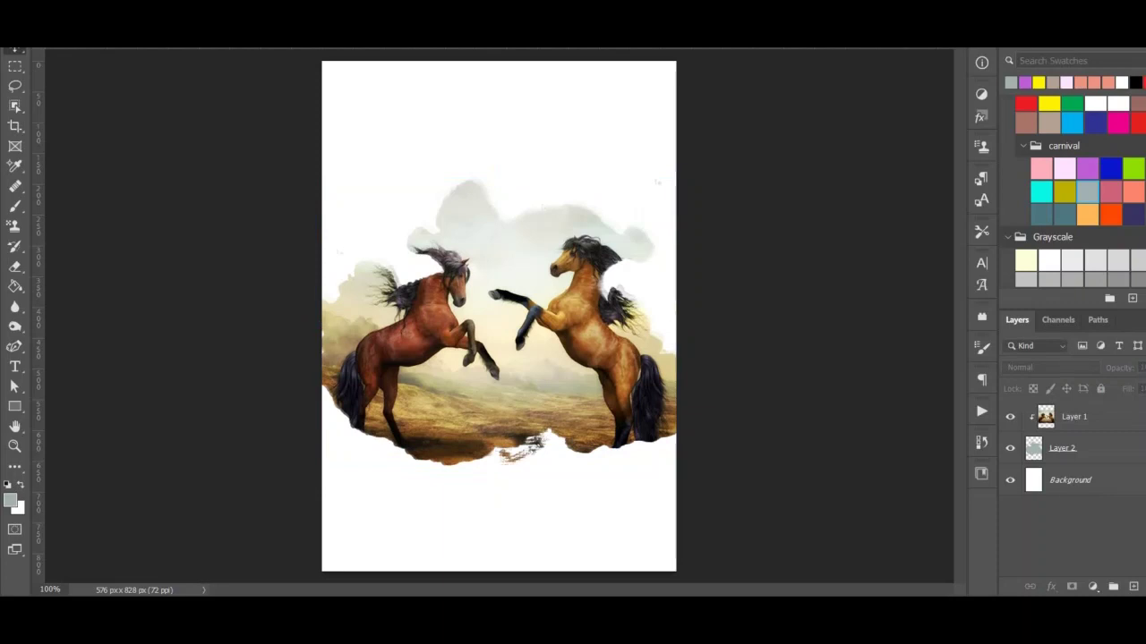
Paste the parchment paper image just above the background layer and enlarge it to cover the whole poster.
{"action": "left_click", "coordinate": [1070, 481]}
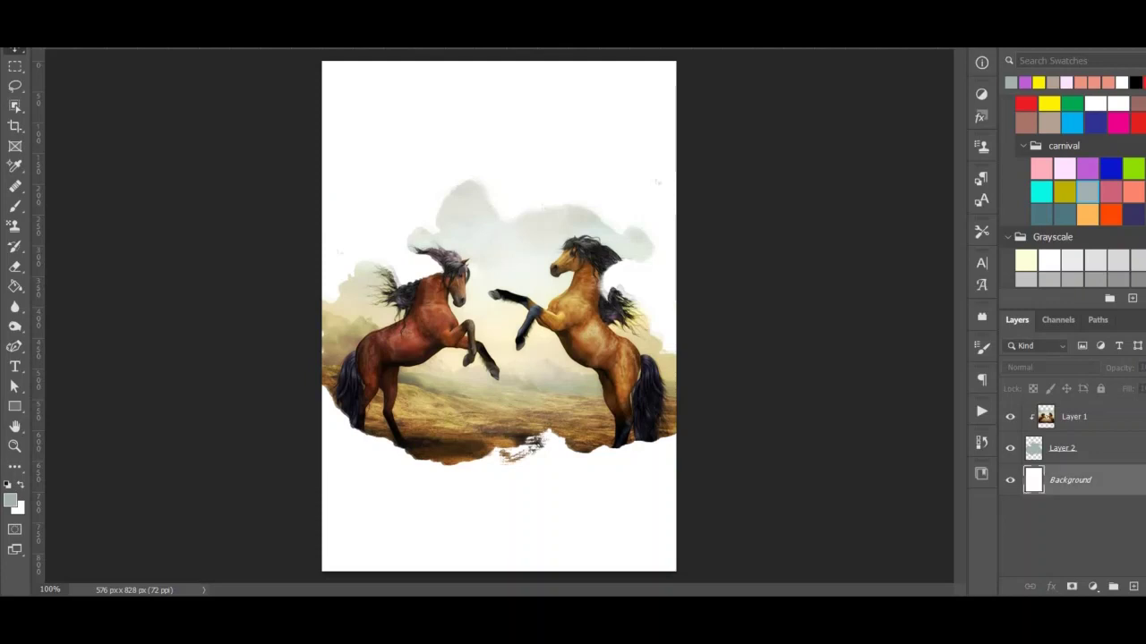
{"action": "key", "text": "ctrl+v"}
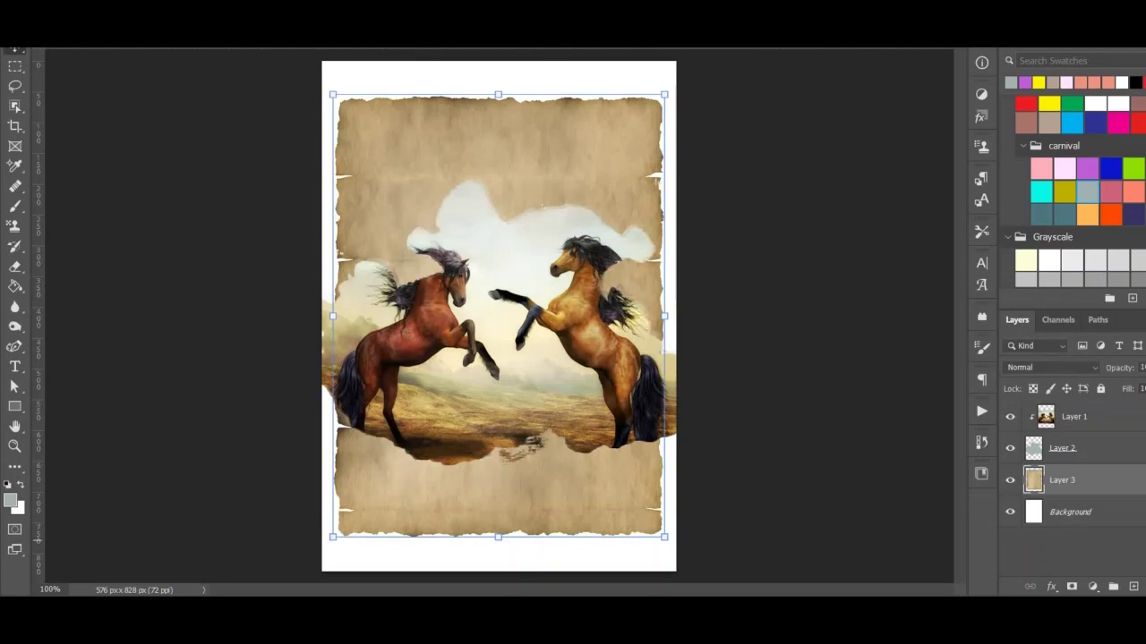
{"action": "left_click_drag", "start_coordinate": [499, 537], "coordinate": [499, 587]}
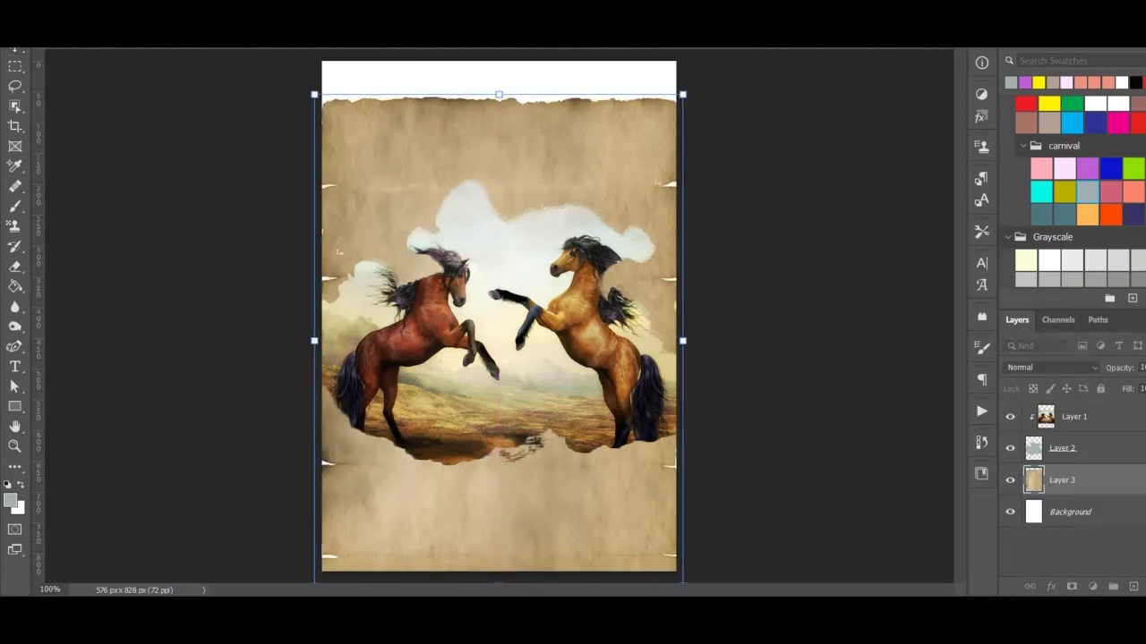
{"action": "left_click_drag", "start_coordinate": [498, 79], "coordinate": [497, 49]}
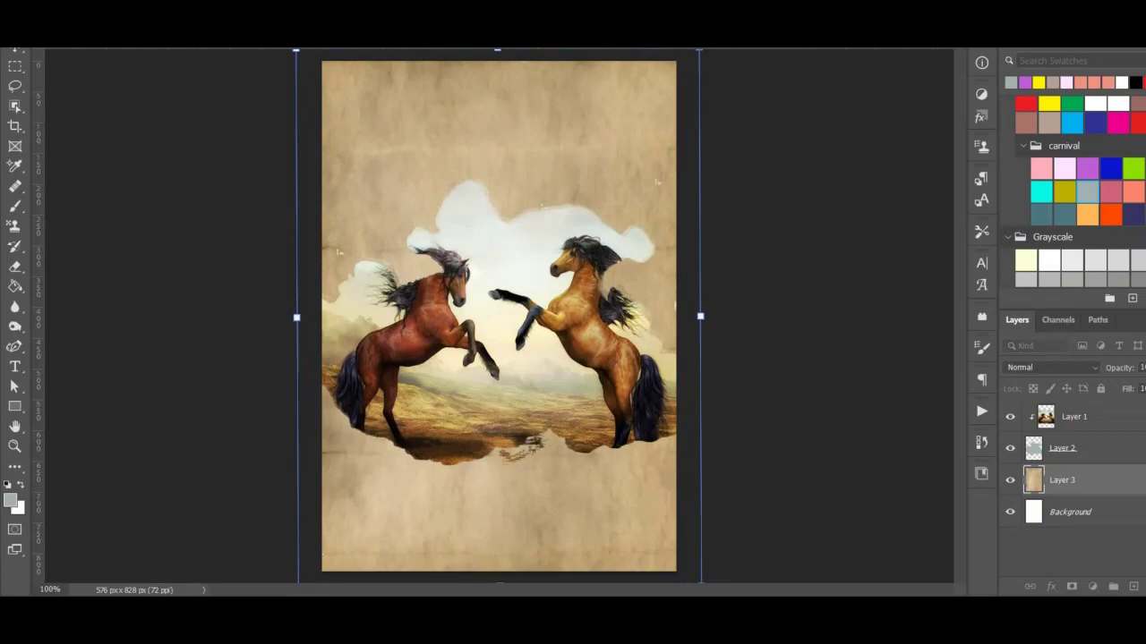
{"action": "key", "text": "Return"}
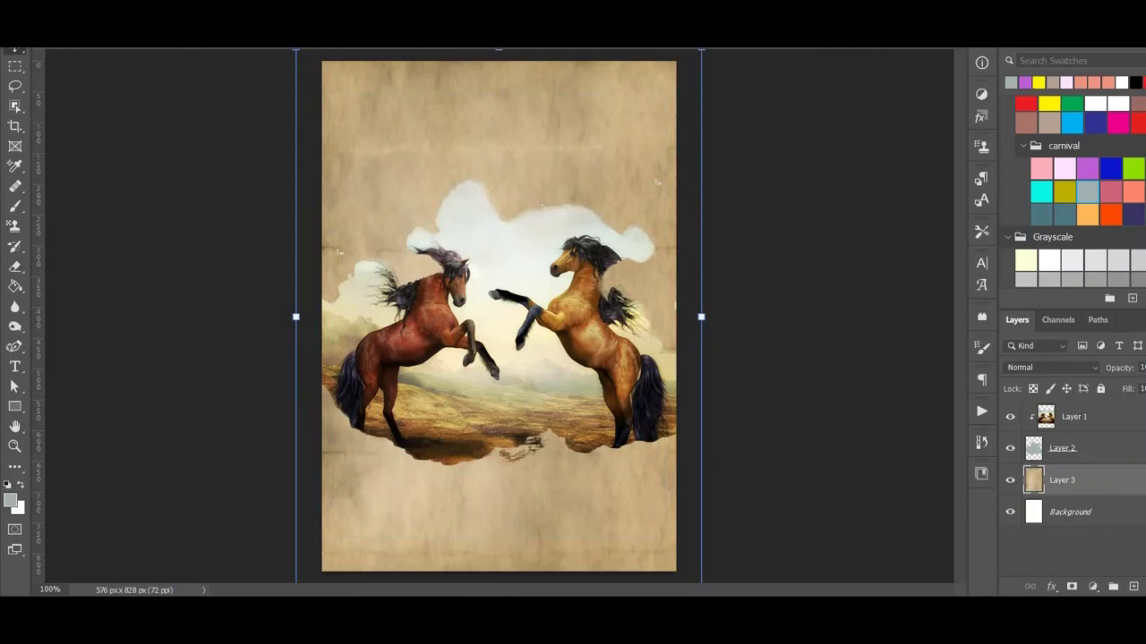
Place the flock-2952495_1280 bird image on top of the horse layer.
{"action": "left_click", "coordinate": [1079, 448]}
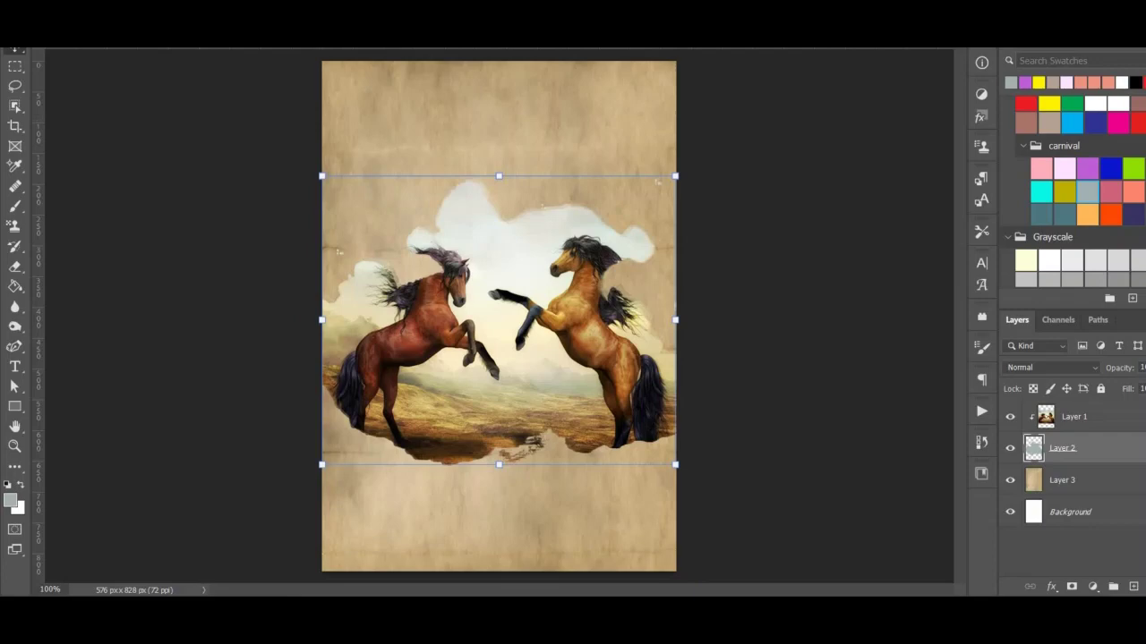
{"action": "left_click", "coordinate": [1074, 417]}
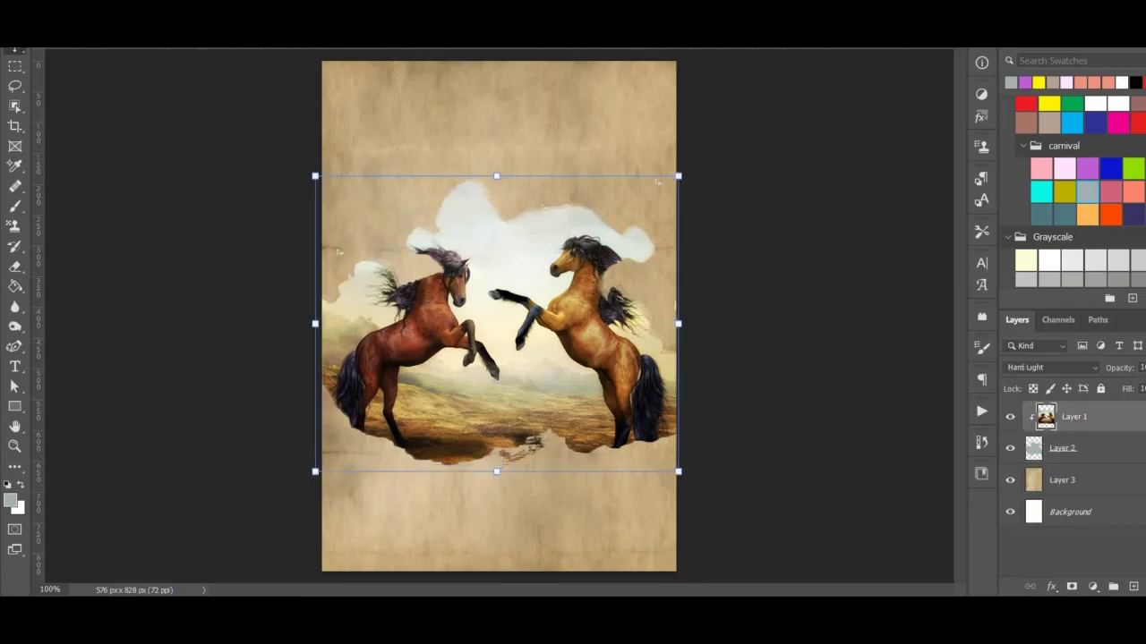
{"action": "key", "text": "alt+f"}
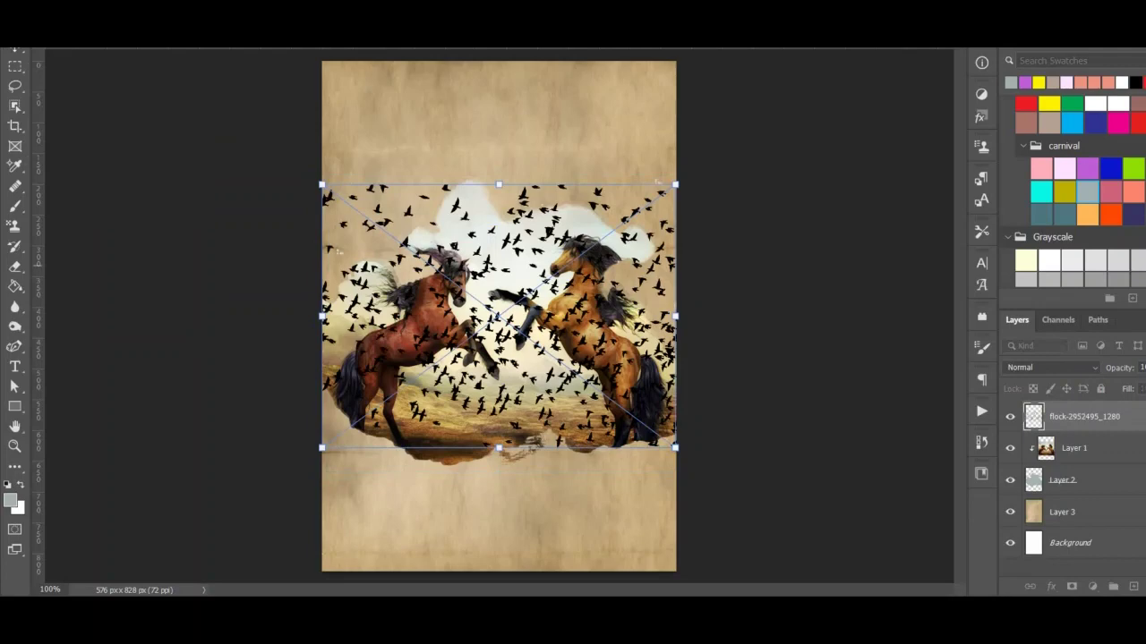
{"action": "key", "text": "Return"}
Fully lock the parchment, splatter and horse layers.
{"action": "left_click_drag", "start_coordinate": [638, 208], "coordinate": [657, 181]}
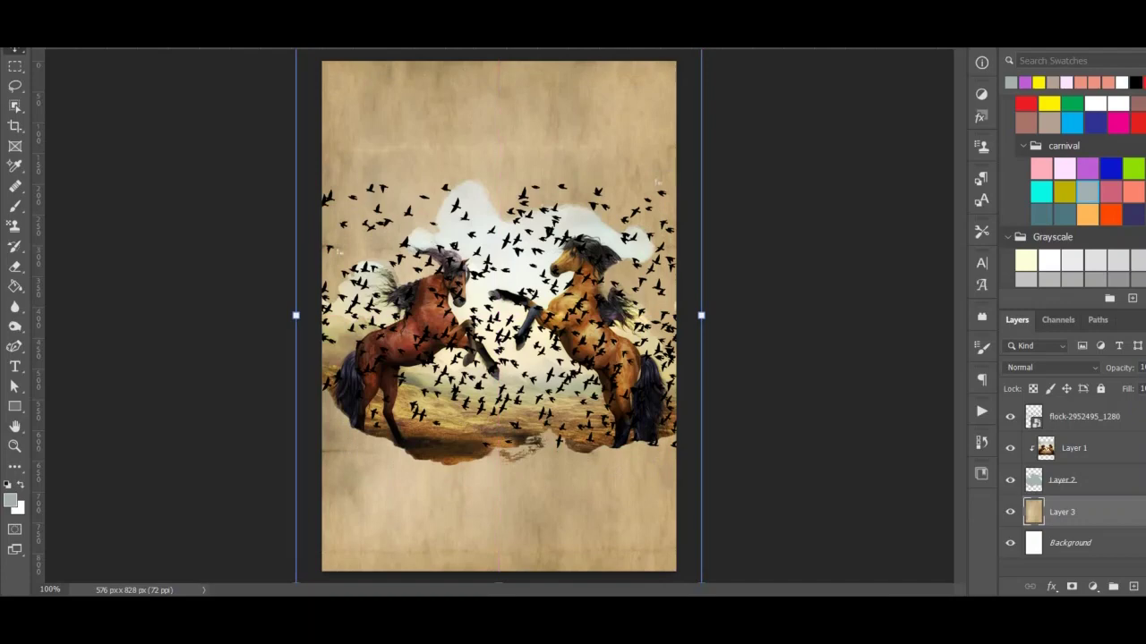
{"action": "left_click", "coordinate": [1100, 388]}
{"action": "left_click", "coordinate": [1065, 481]}
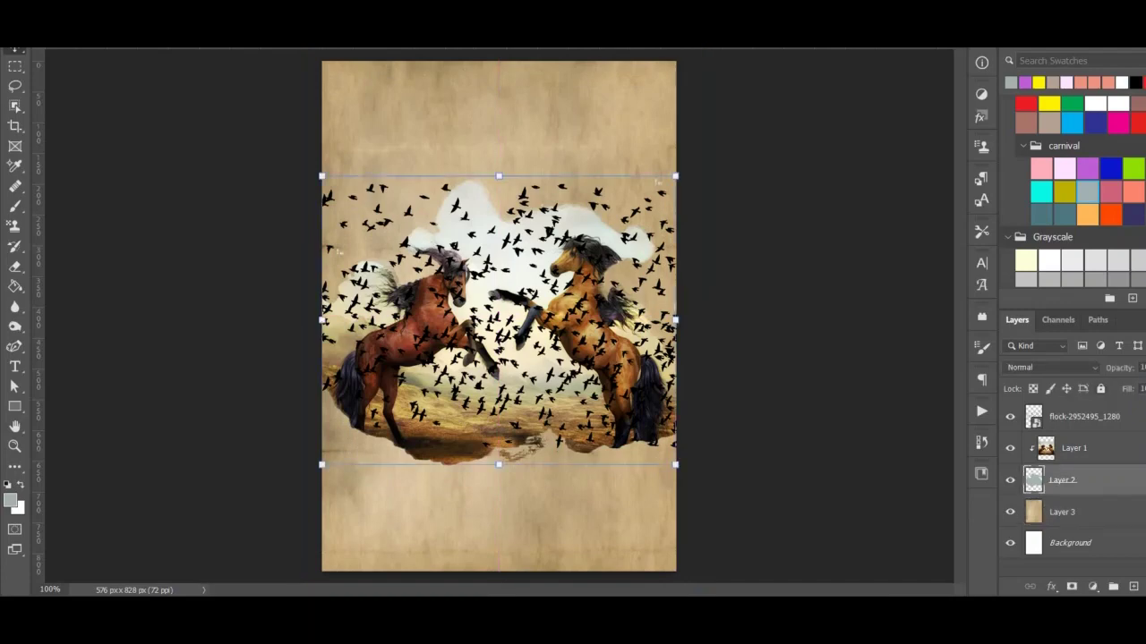
{"action": "left_click", "coordinate": [1100, 389]}
{"action": "key", "text": "alt+bracketright"}
{"action": "left_click", "coordinate": [1100, 388]}
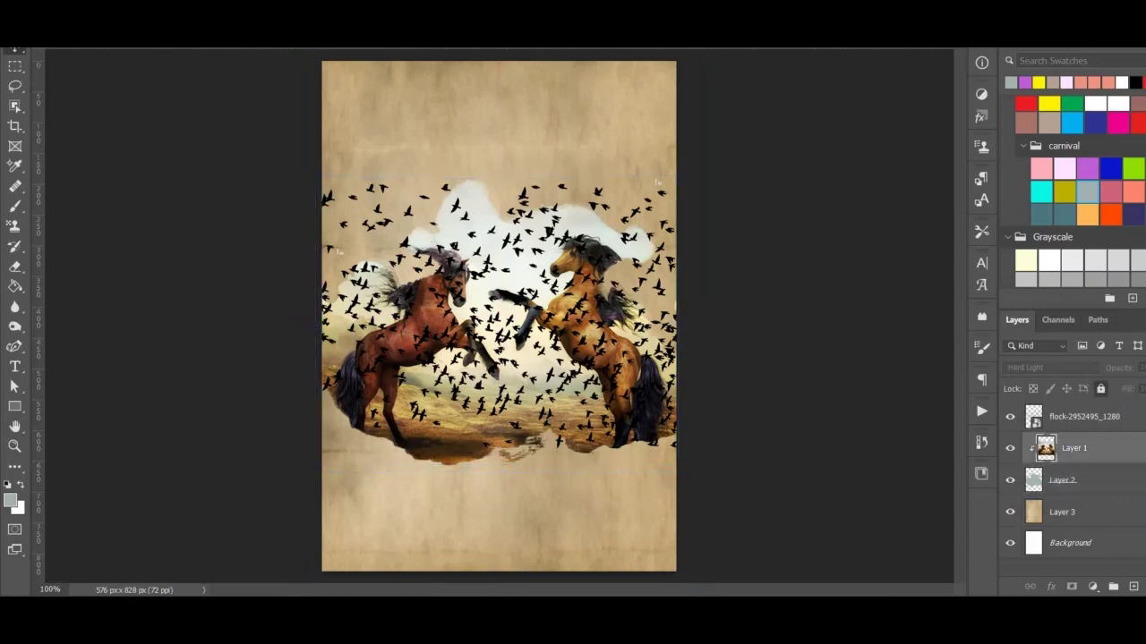
Enlarge and reposition the flock image so the birds spread over the whole poster.
{"action": "key", "text": "alt+bracketright"}
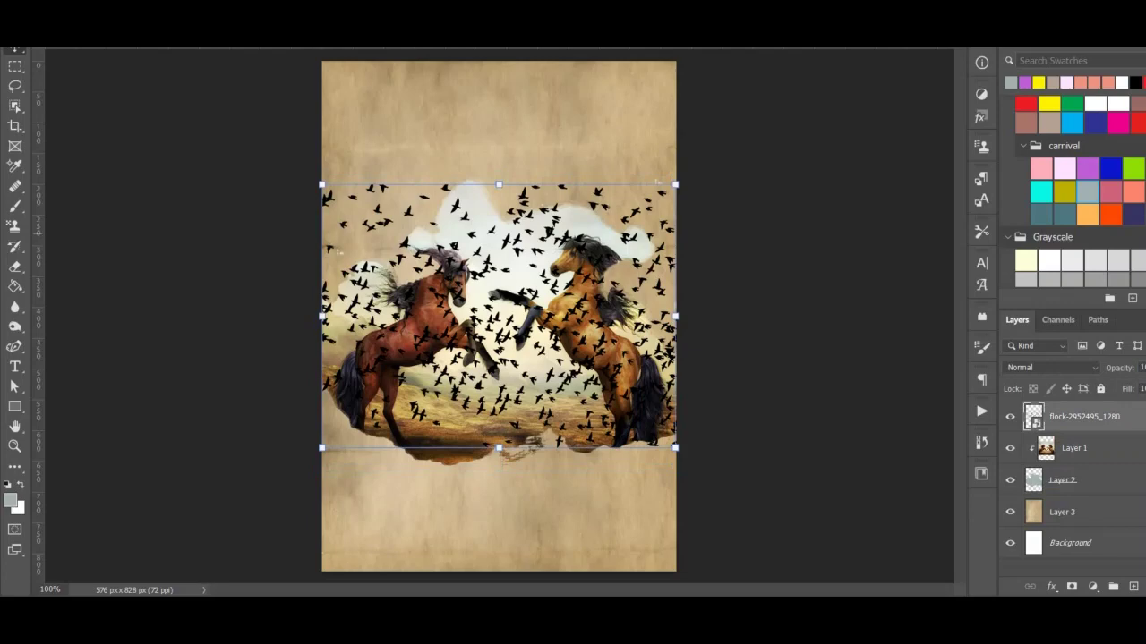
{"action": "left_click_drag", "start_coordinate": [552, 220], "coordinate": [563, 190]}
{"action": "left_click_drag", "start_coordinate": [676, 185], "coordinate": [693, 171]}
{"action": "left_click_drag", "start_coordinate": [613, 216], "coordinate": [611, 61]}
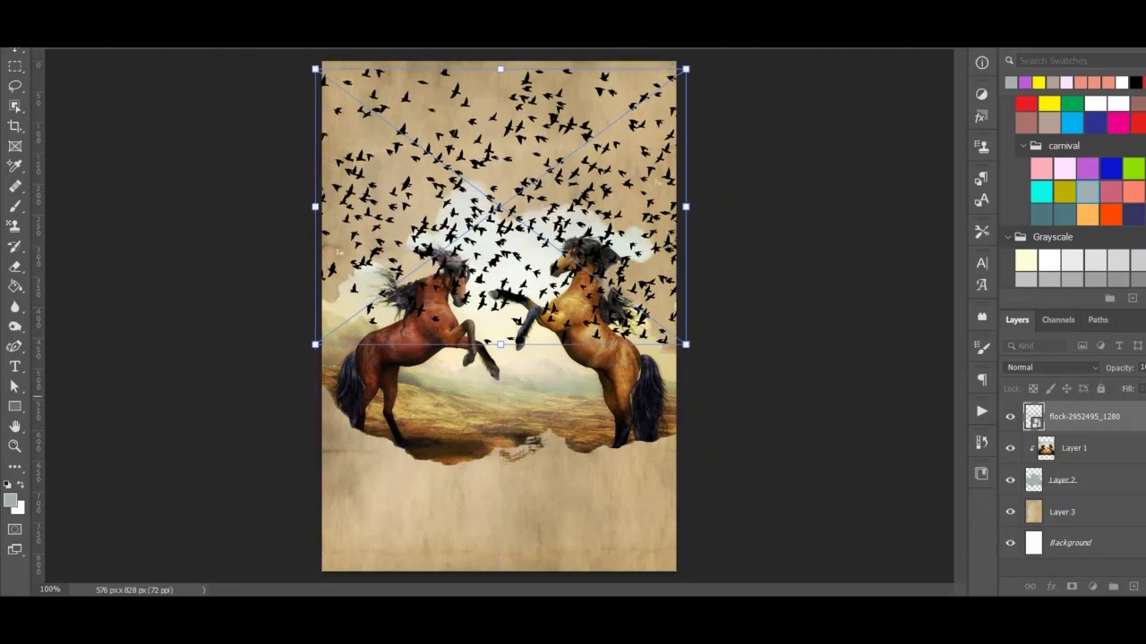
{"action": "left_click_drag", "start_coordinate": [499, 344], "coordinate": [499, 583]}
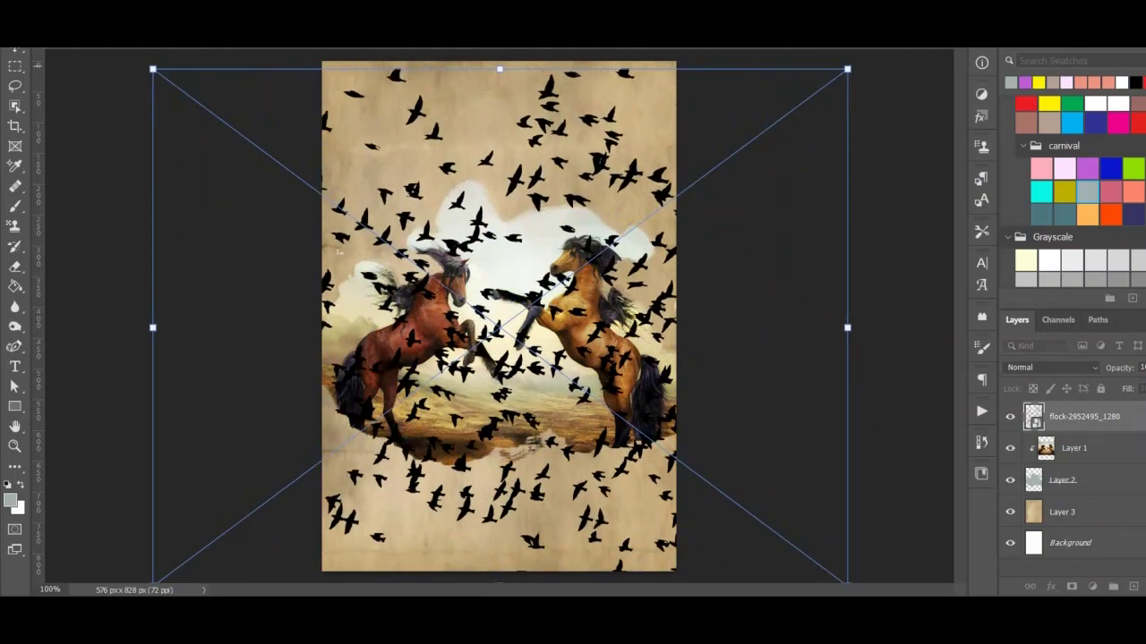
{"action": "left_click_drag", "start_coordinate": [499, 69], "coordinate": [499, 45]}
{"action": "key", "text": "Return"}
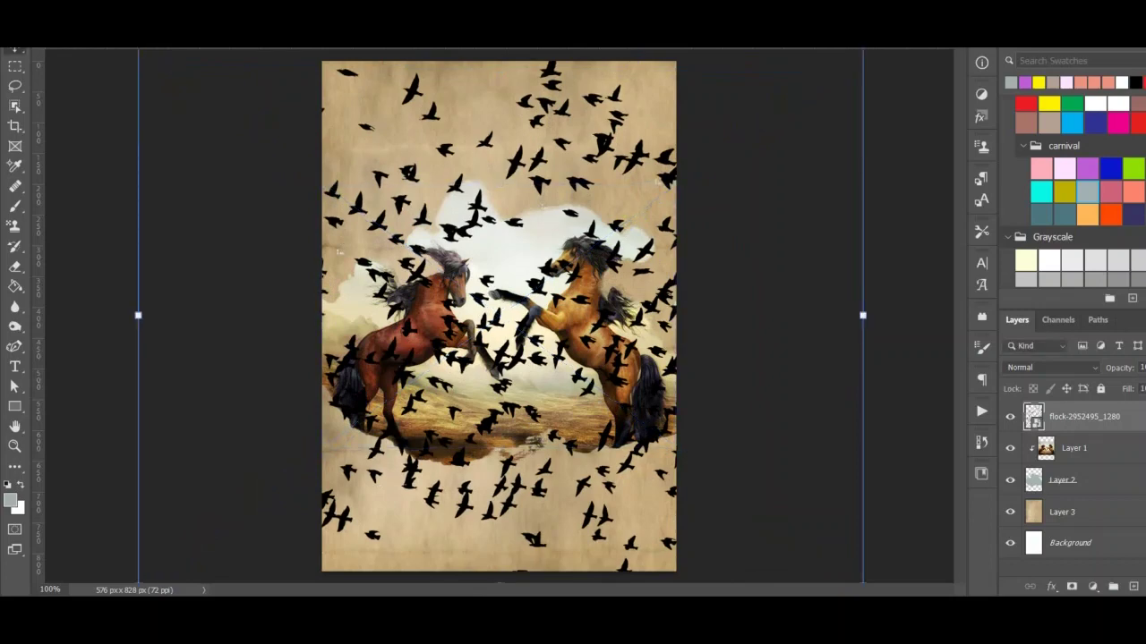
Try to put the flock layer between the horse and splatter layers and release its clipping mask.
{"action": "left_click_drag", "start_coordinate": [1083, 417], "coordinate": [1083, 460]}
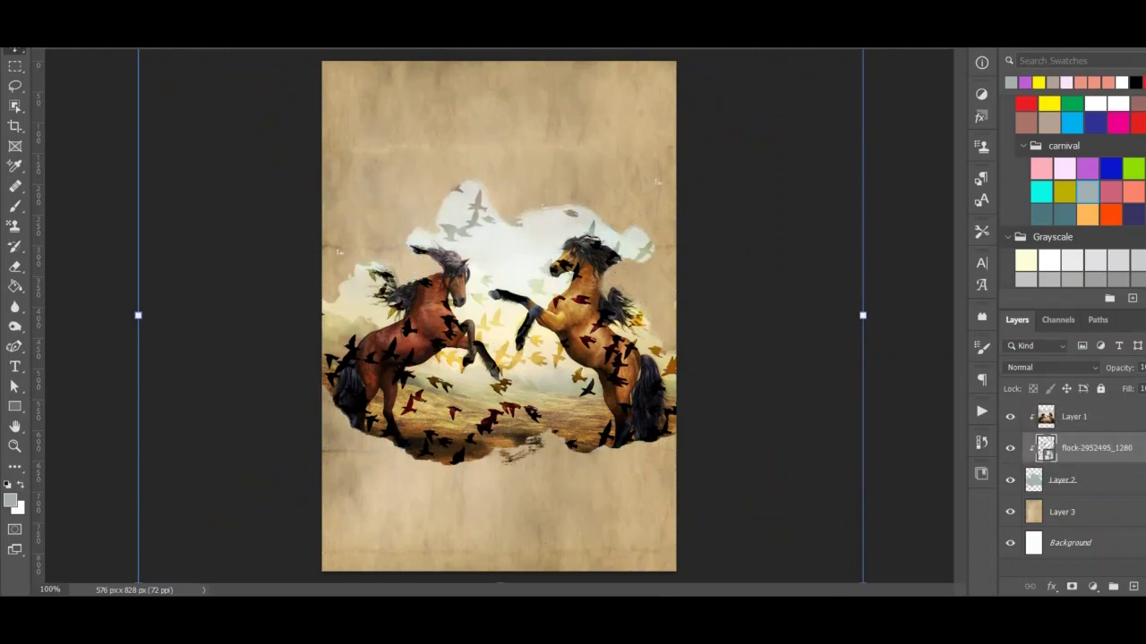
{"action": "right_click", "coordinate": [1094, 453]}
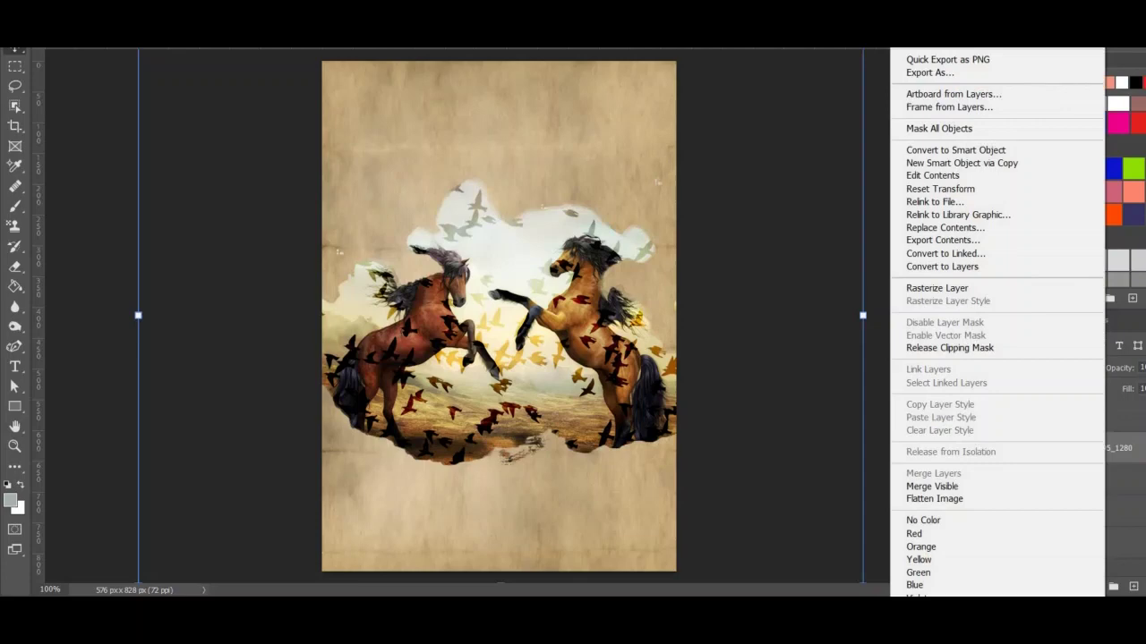
{"action": "left_click", "coordinate": [949, 347]}
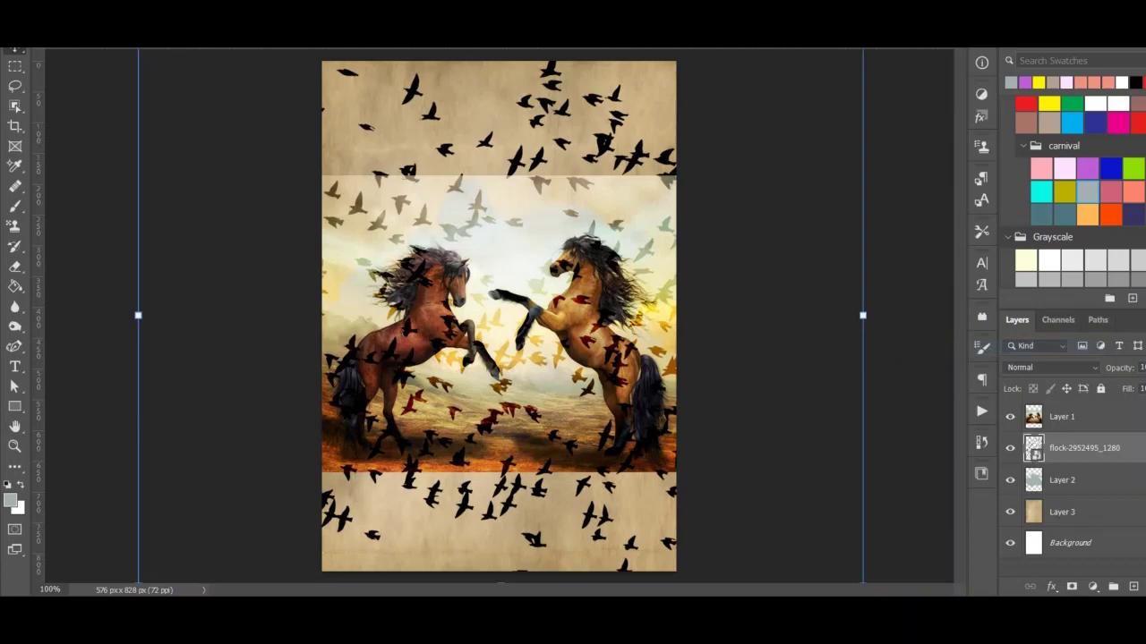
Move the horse layer back beneath the flock layer and clip it to the splatter layer again.
{"action": "left_click", "coordinate": [1061, 417]}
{"action": "key", "text": "ctrl+semicolon"}
{"action": "left_click_drag", "start_coordinate": [1067, 417], "coordinate": [1067, 458]}
{"action": "right_click", "coordinate": [1067, 452]}
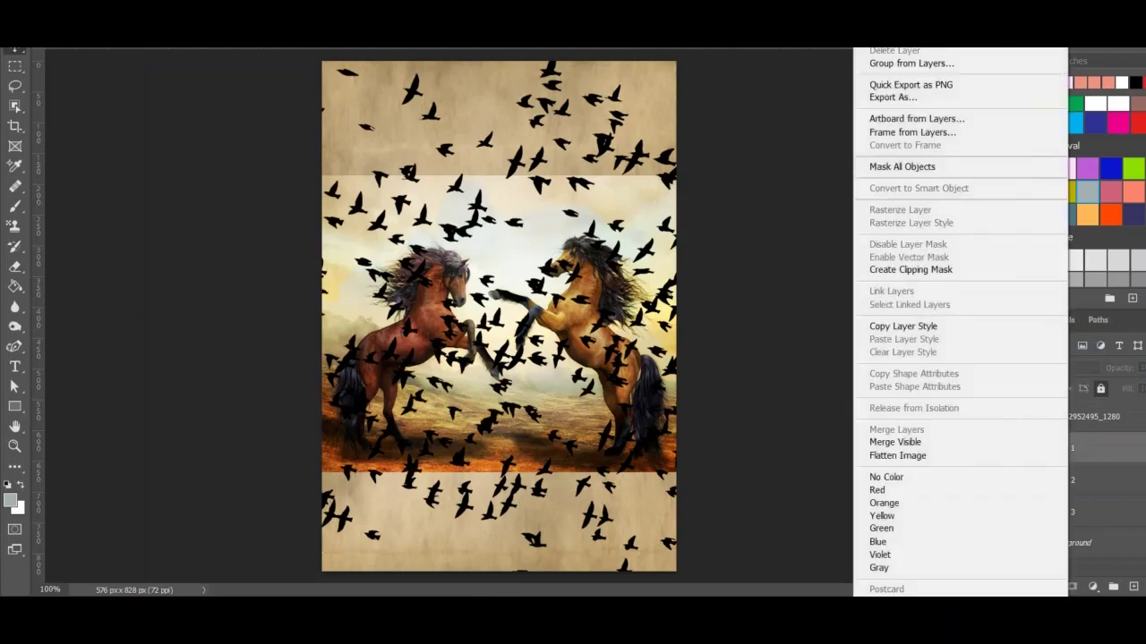
{"action": "left_click", "coordinate": [910, 270]}
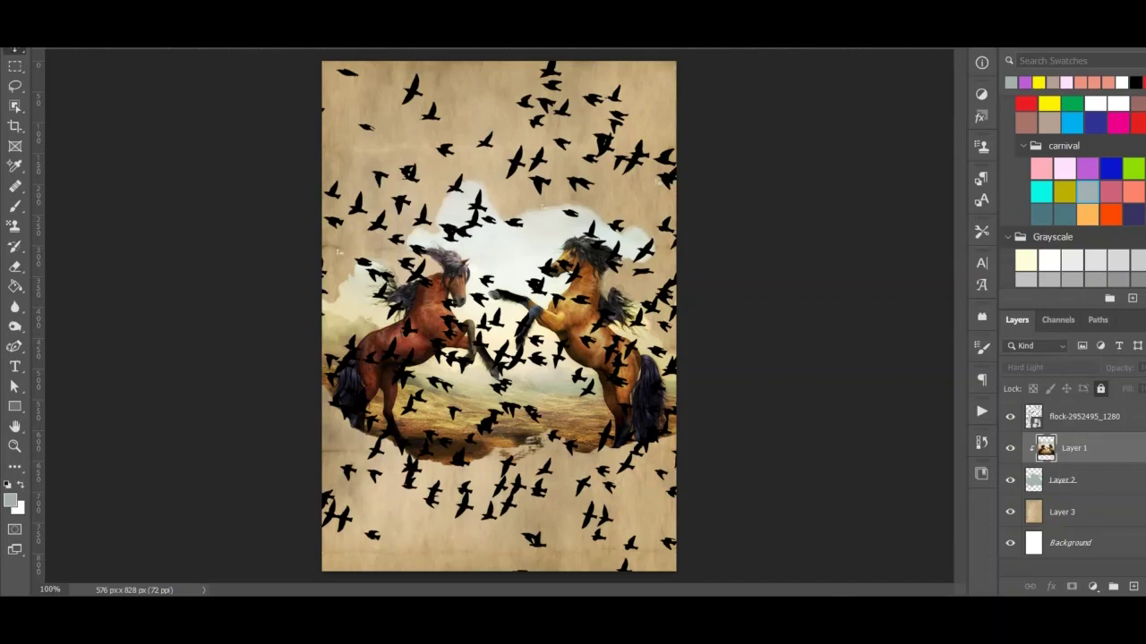
Merge the horse layer with the splatter layer and move the flock layer beneath the merged layer.
{"action": "key", "text": "ctrl+t"}
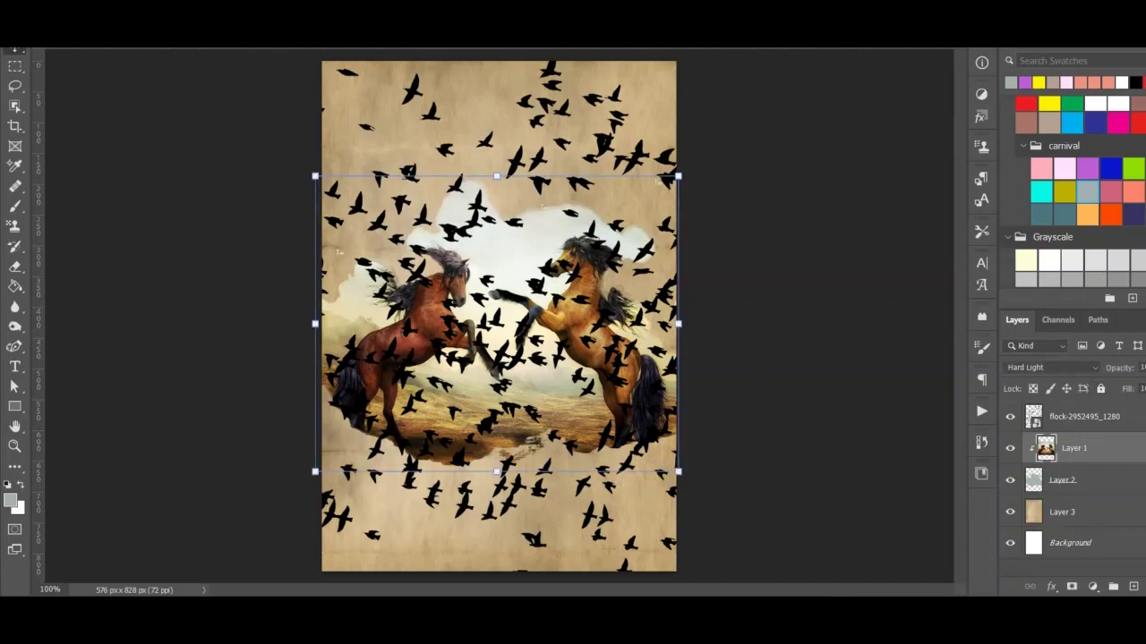
{"action": "left_click", "coordinate": [1086, 481], "text": "ctrl"}
{"action": "right_click", "coordinate": [1088, 480]}
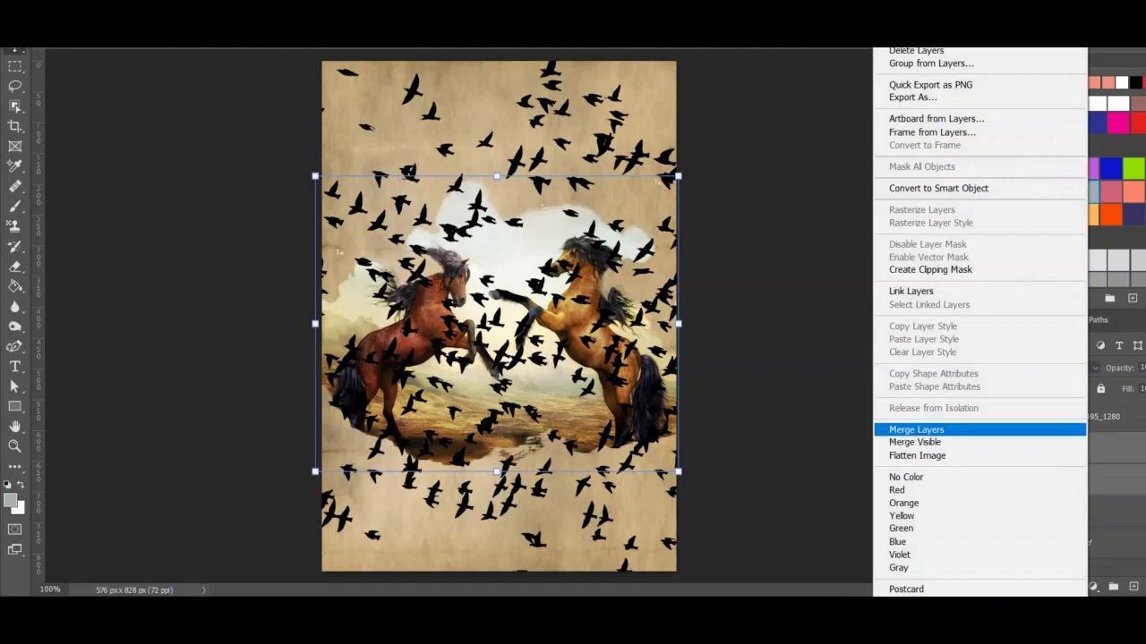
{"action": "left_click", "coordinate": [916, 429]}
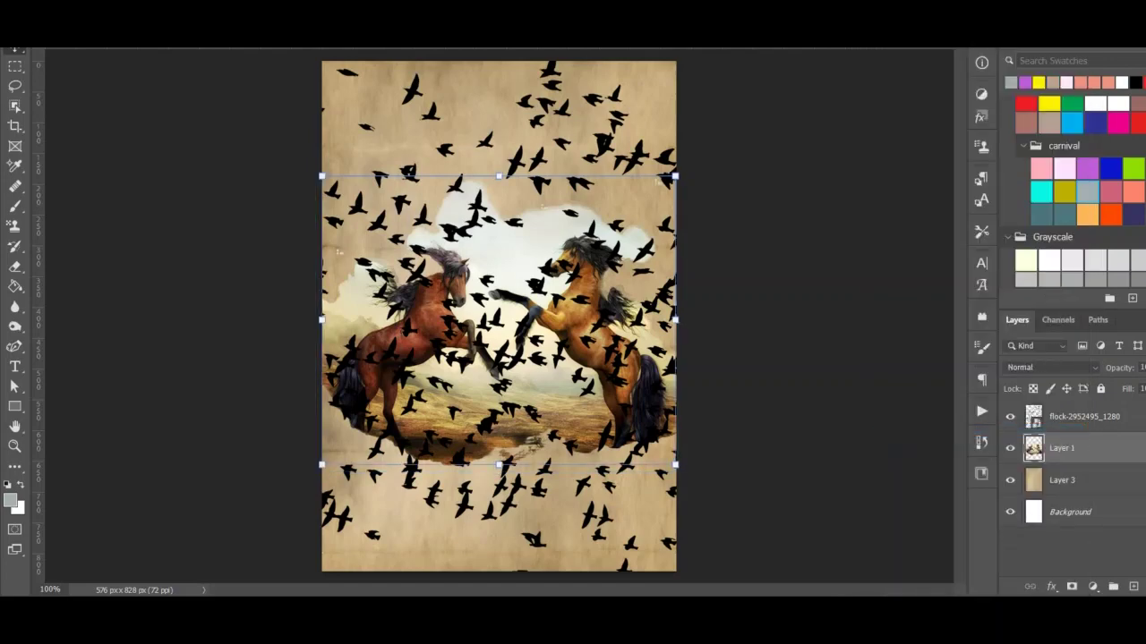
{"action": "left_click_drag", "start_coordinate": [1084, 417], "coordinate": [1084, 462]}
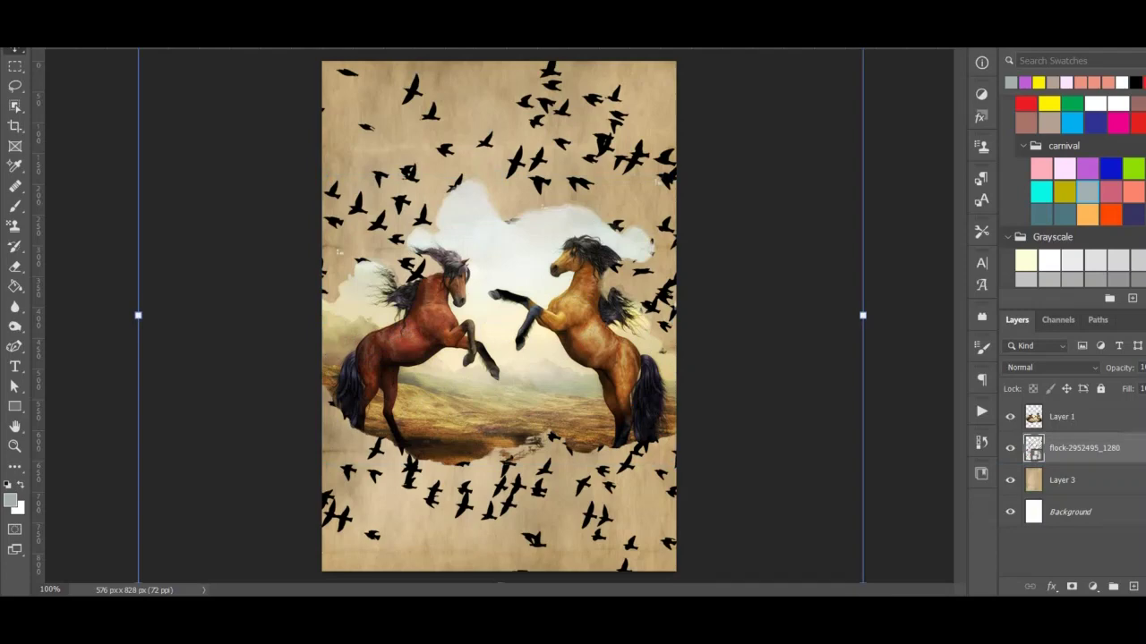
Start the Eraser tool on the flock layer and rasterize the smart object for erasing.
{"action": "key", "text": "e"}
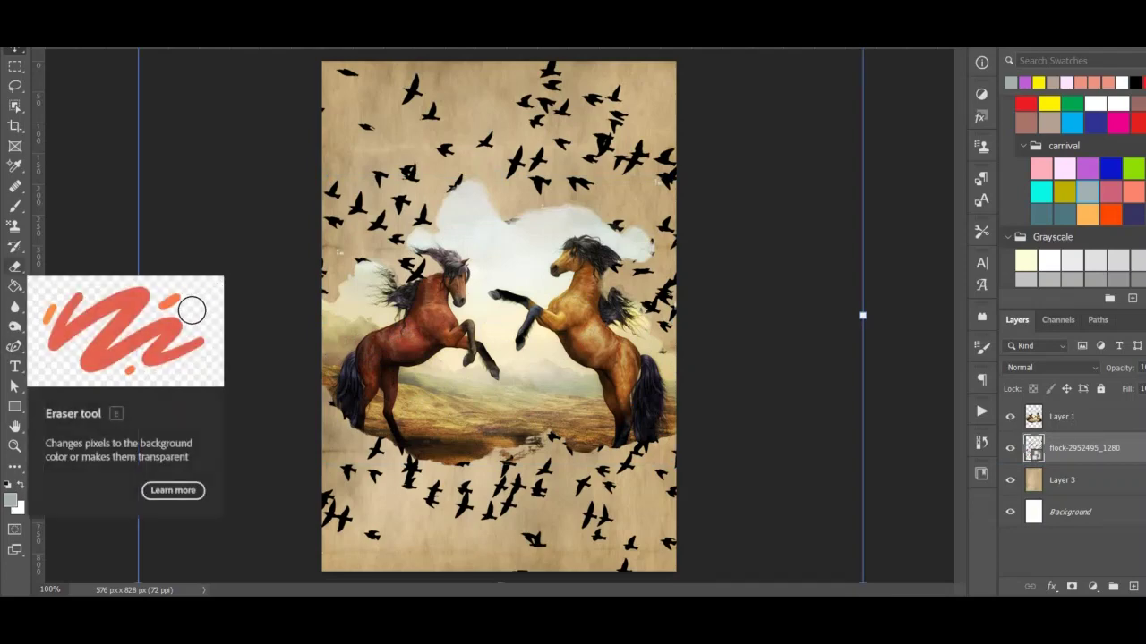
{"action": "key", "text": "ctrl+semicolon"}
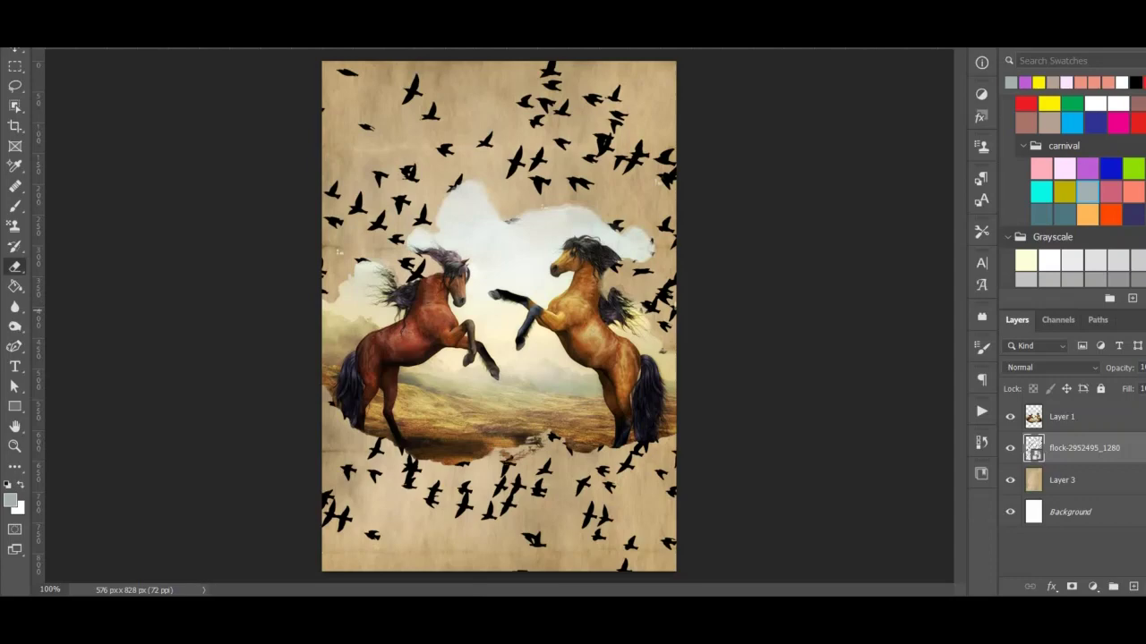
{"action": "left_click", "coordinate": [502, 197]}
{"action": "left_click", "coordinate": [559, 220]}
Set the eraser to a smaller round brush tip with 100% hardness.
{"action": "left_click", "coordinate": [70, 17]}
{"action": "mouse_move", "coordinate": [85, 86]}
{"action": "left_mouse_down"}
{"action": "mouse_move", "coordinate": [183, 86]}
{"action": "mouse_move", "coordinate": [141, 51]}
{"action": "left_mouse_up"}
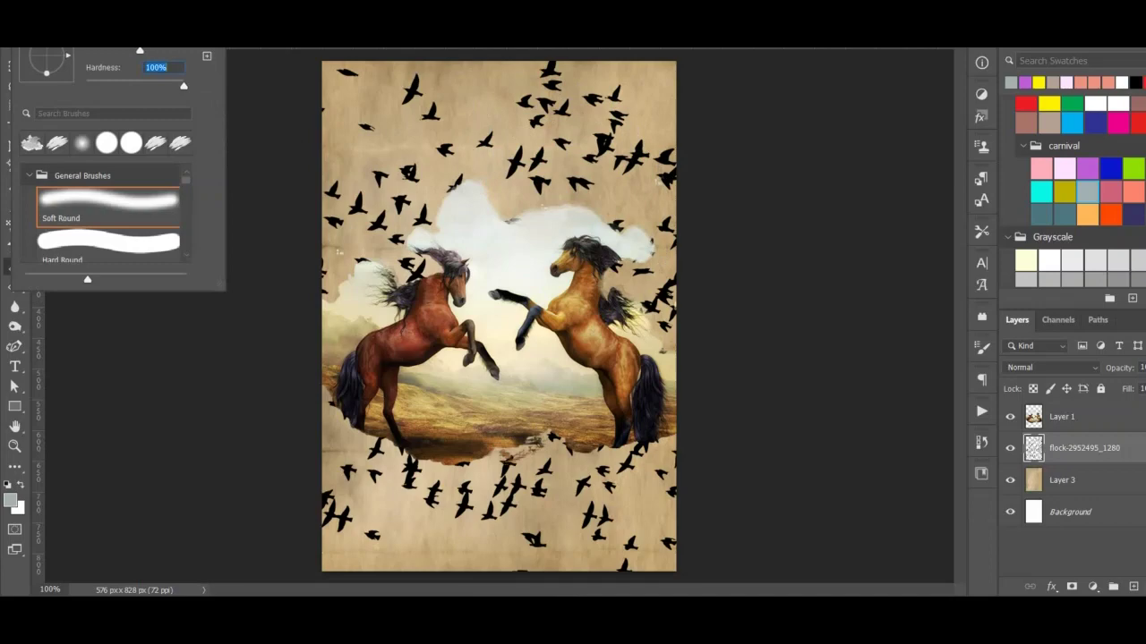
{"action": "key", "text": "bracketleft"}
{"action": "key", "text": "bracketleft"}
{"action": "key", "text": "bracketleft"}
{"action": "key", "text": "Return"}
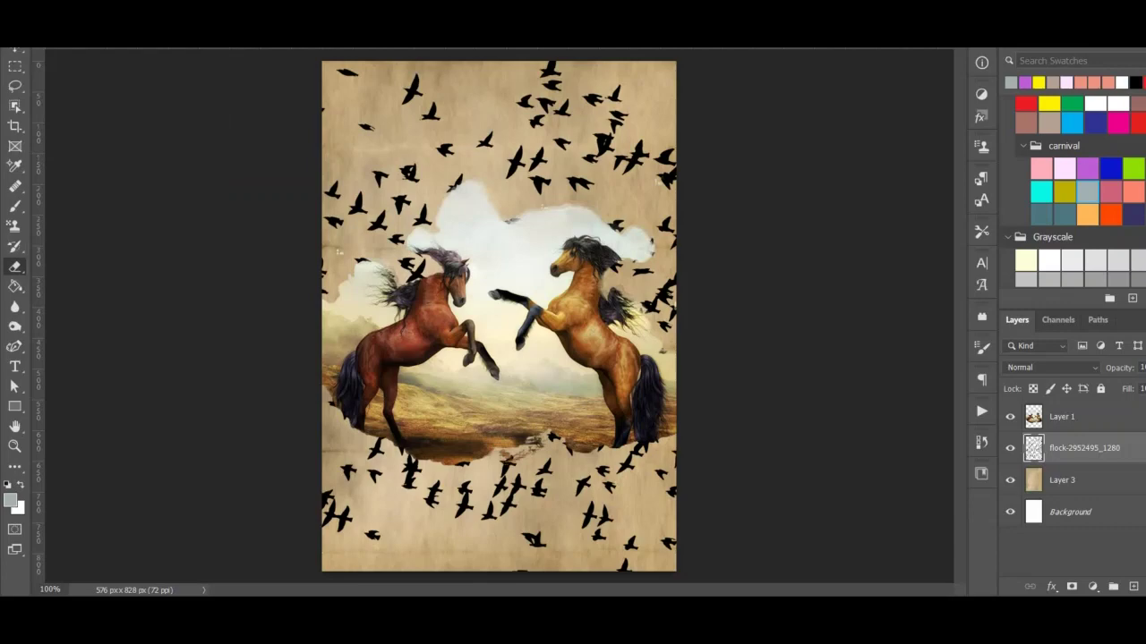
Erase the birds touching the left cloud edge and left horse's mane, and those along the poster's upper right edge.
{"action": "left_click", "coordinate": [455, 182]}
{"action": "left_click", "coordinate": [422, 215]}
{"action": "left_click", "coordinate": [414, 268]}
{"action": "left_click", "coordinate": [363, 264]}
{"action": "left_click", "coordinate": [323, 271]}
{"action": "left_click_drag", "start_coordinate": [670, 151], "coordinate": [658, 183]}
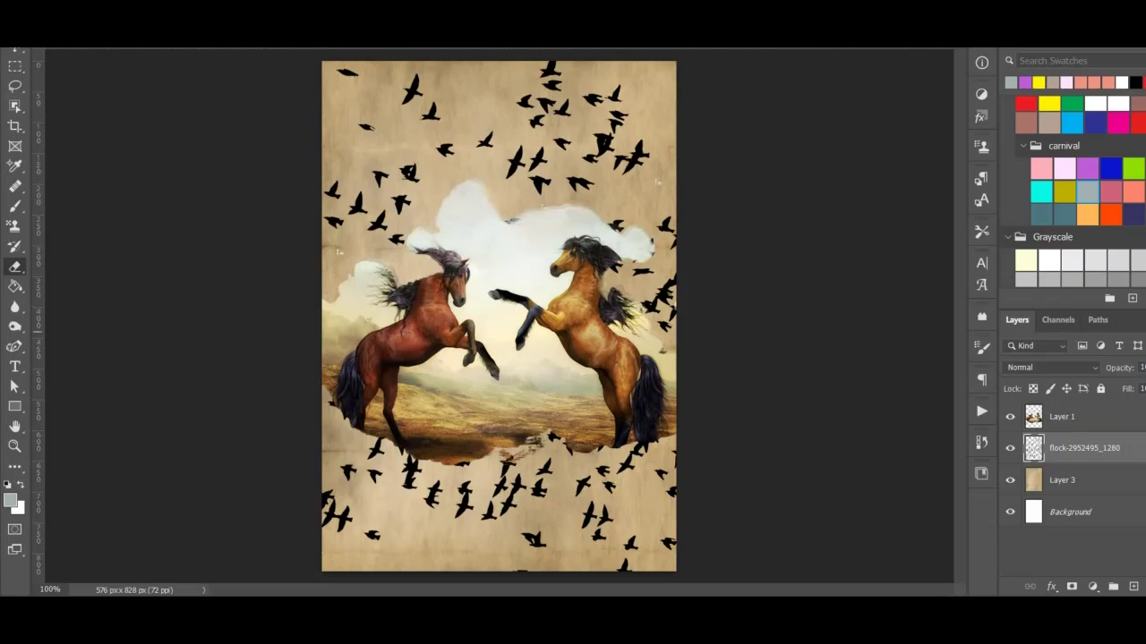
Erase the birds around the right horse and its cloud, and thin out the overlapping cluster in the upper right sky.
{"action": "mouse_move", "coordinate": [670, 277]}
{"action": "left_mouse_down"}
{"action": "mouse_move", "coordinate": [654, 304]}
{"action": "mouse_move", "coordinate": [667, 341]}
{"action": "left_mouse_up"}
{"action": "left_click_drag", "start_coordinate": [653, 274], "coordinate": [637, 274]}
{"action": "left_click", "coordinate": [653, 249]}
{"action": "left_click", "coordinate": [619, 266]}
{"action": "left_click", "coordinate": [512, 222]}
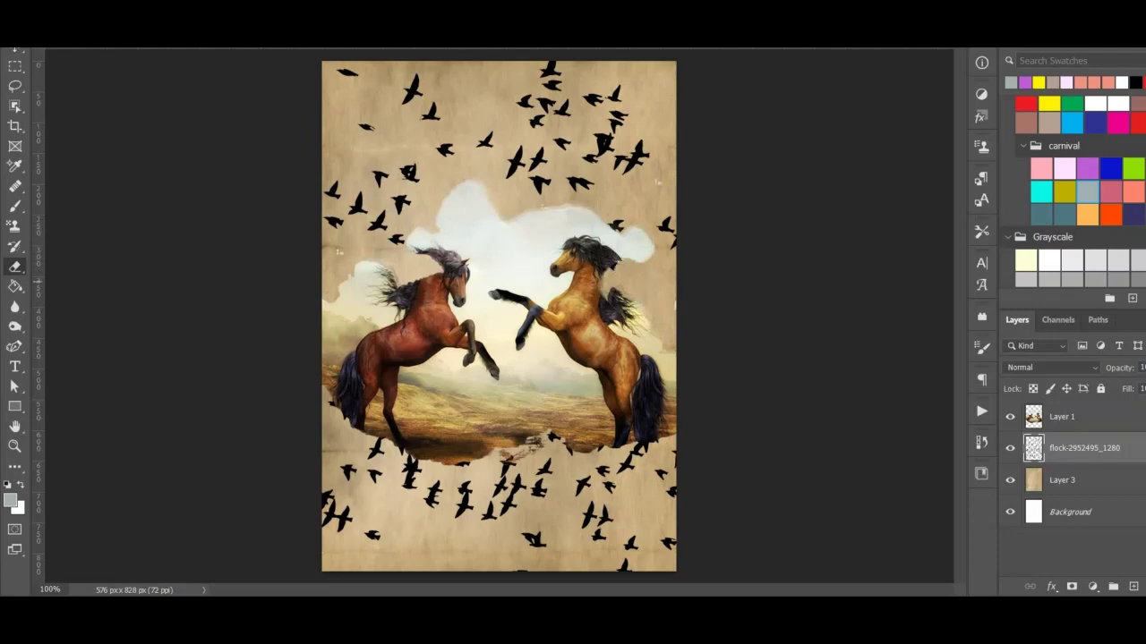
{"action": "left_click_drag", "start_coordinate": [609, 226], "coordinate": [623, 224]}
{"action": "left_click_drag", "start_coordinate": [594, 145], "coordinate": [611, 142]}
{"action": "left_click", "coordinate": [590, 160]}
{"action": "left_click_drag", "start_coordinate": [671, 235], "coordinate": [674, 246]}
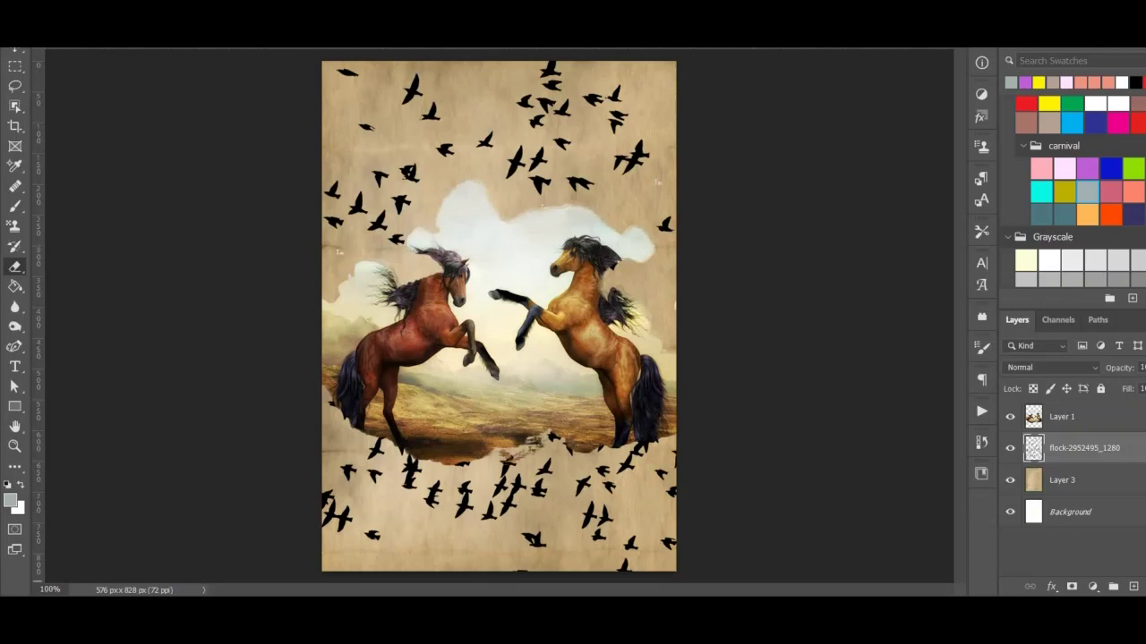
Erase the birds along the poster's lower edges and corners and a few beneath the ground between the horses.
{"action": "left_click_drag", "start_coordinate": [672, 489], "coordinate": [674, 497]}
{"action": "mouse_move", "coordinate": [666, 541]}
{"action": "left_mouse_down"}
{"action": "mouse_move", "coordinate": [674, 546]}
{"action": "mouse_move", "coordinate": [631, 568]}
{"action": "left_mouse_up"}
{"action": "left_click", "coordinate": [522, 571]}
{"action": "left_click_drag", "start_coordinate": [323, 490], "coordinate": [377, 542]}
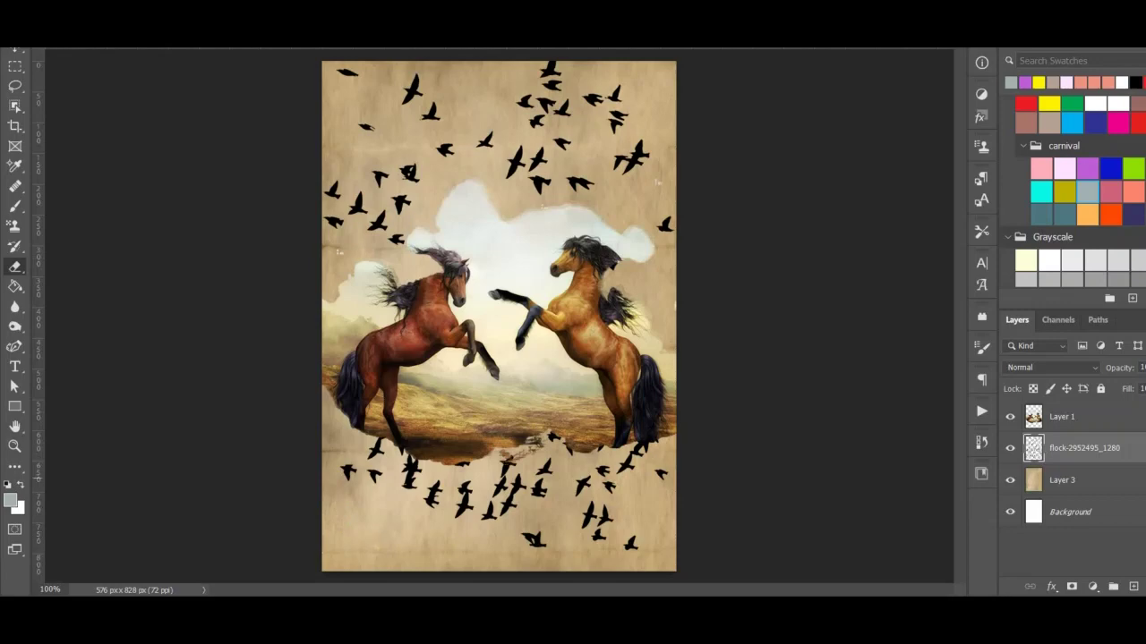
{"action": "mouse_move", "coordinate": [457, 463]}
{"action": "left_mouse_down"}
{"action": "mouse_move", "coordinate": [469, 464]}
{"action": "mouse_move", "coordinate": [484, 517]}
{"action": "left_mouse_up"}
{"action": "left_click", "coordinate": [492, 512]}
Set the flock layer's blend mode to Soft Light and the merged horse layer's blend mode to Darken.
{"action": "left_click", "coordinate": [1049, 367]}
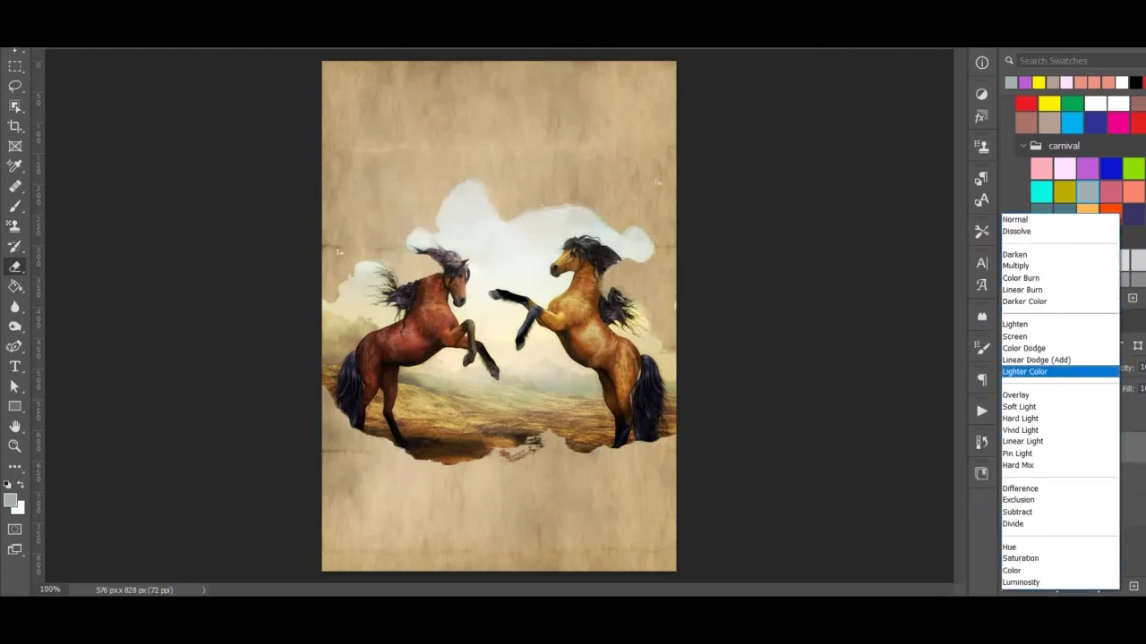
{"action": "left_click", "coordinate": [1019, 407]}
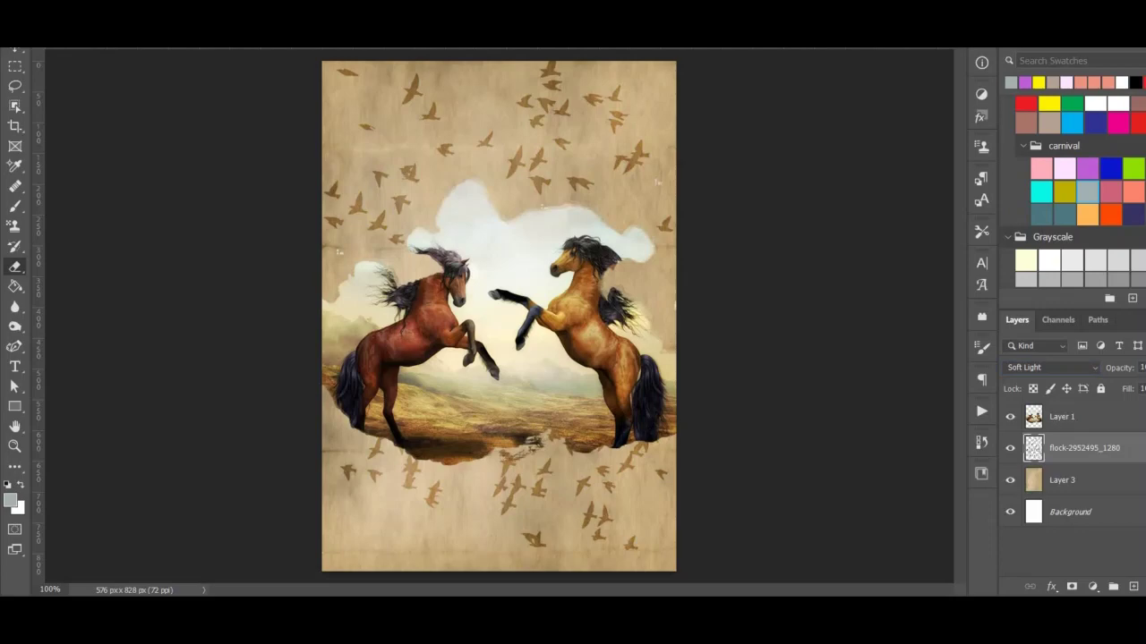
{"action": "left_click", "coordinate": [1062, 417]}
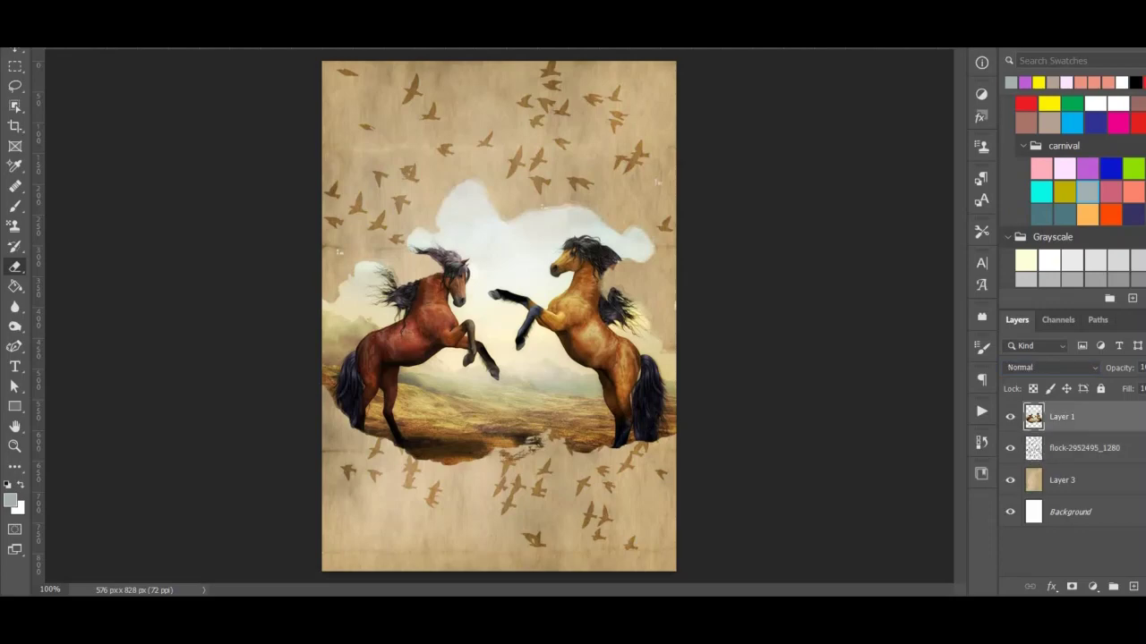
{"action": "left_click", "coordinate": [1049, 368]}
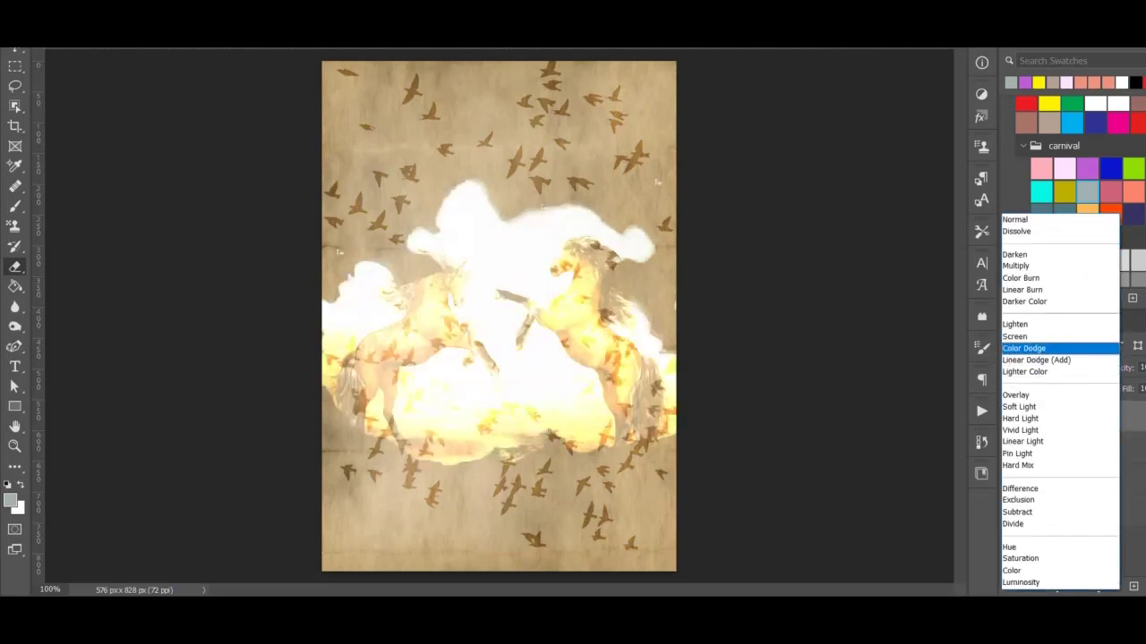
{"action": "key", "text": "Up"}
{"action": "key", "text": "Up"}
{"action": "key", "text": "Up"}
{"action": "key", "text": "Up"}
{"action": "key", "text": "Up"}
{"action": "key", "text": "Up"}
{"action": "key", "text": "Up"}
{"action": "key", "text": "Return"}
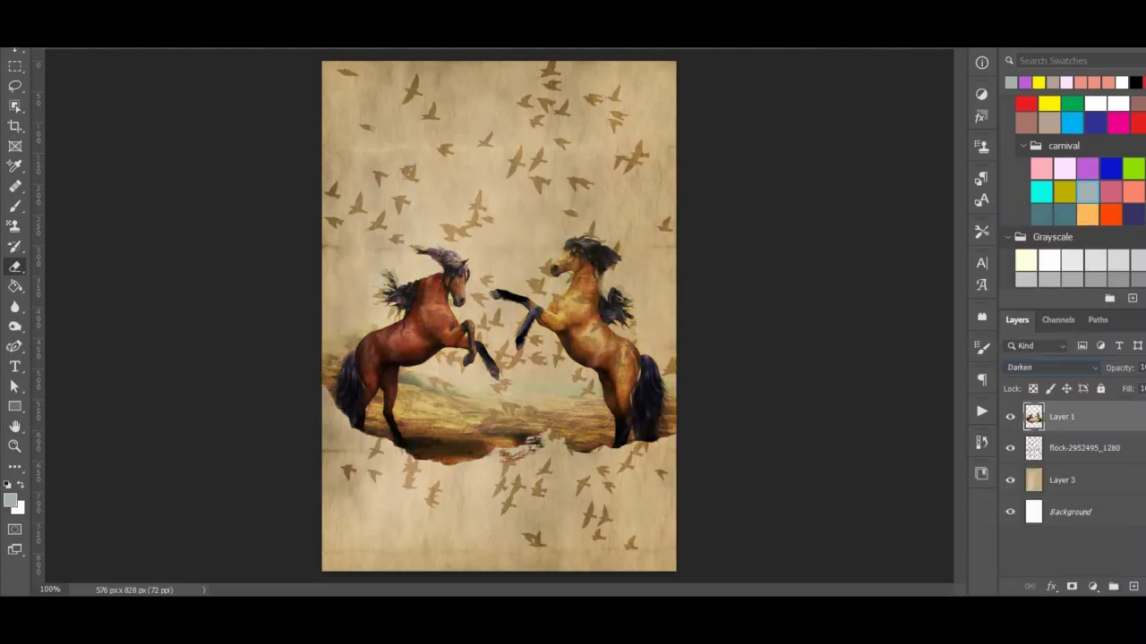
Erase the faint birds between the two horses' heads on the flock layer.
{"action": "left_click", "coordinate": [1084, 449]}
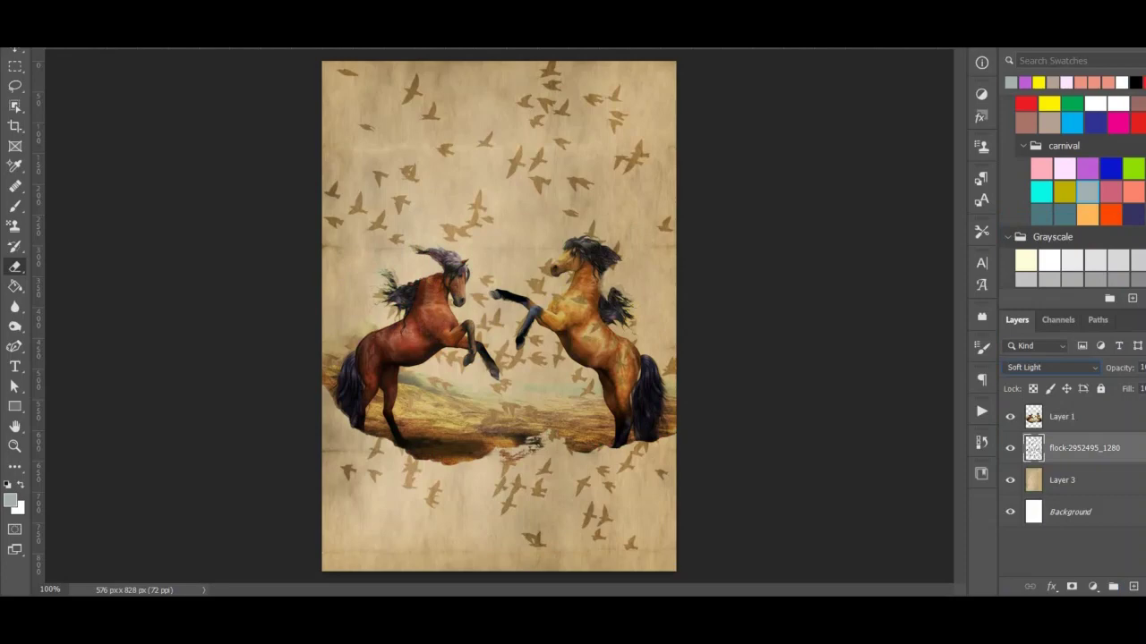
{"action": "mouse_move", "coordinate": [491, 277]}
{"action": "left_mouse_down"}
{"action": "mouse_move", "coordinate": [557, 297]}
{"action": "mouse_move", "coordinate": [476, 302]}
{"action": "left_mouse_up"}
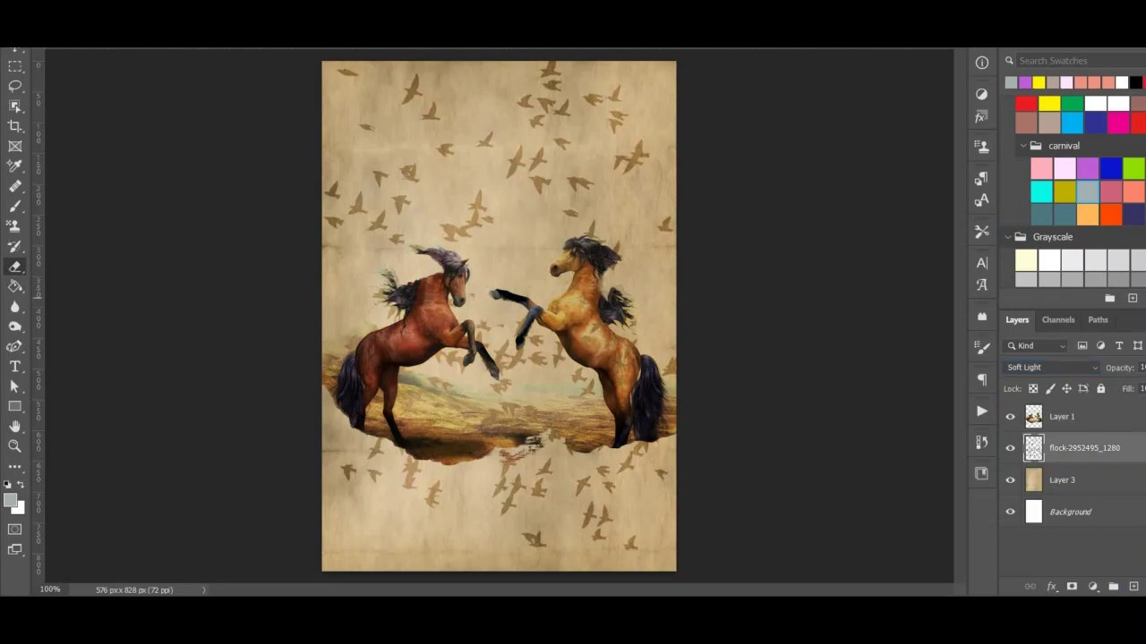